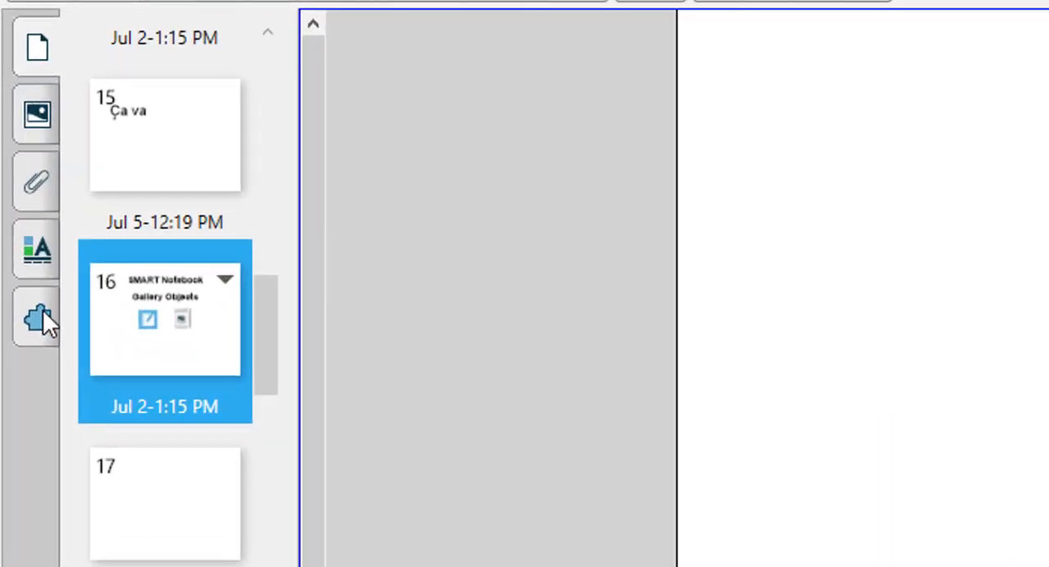
# Open the Gallery, enlarge its category list and expand the Gallery Essentials collection.
pyautogui.click(40, 125)
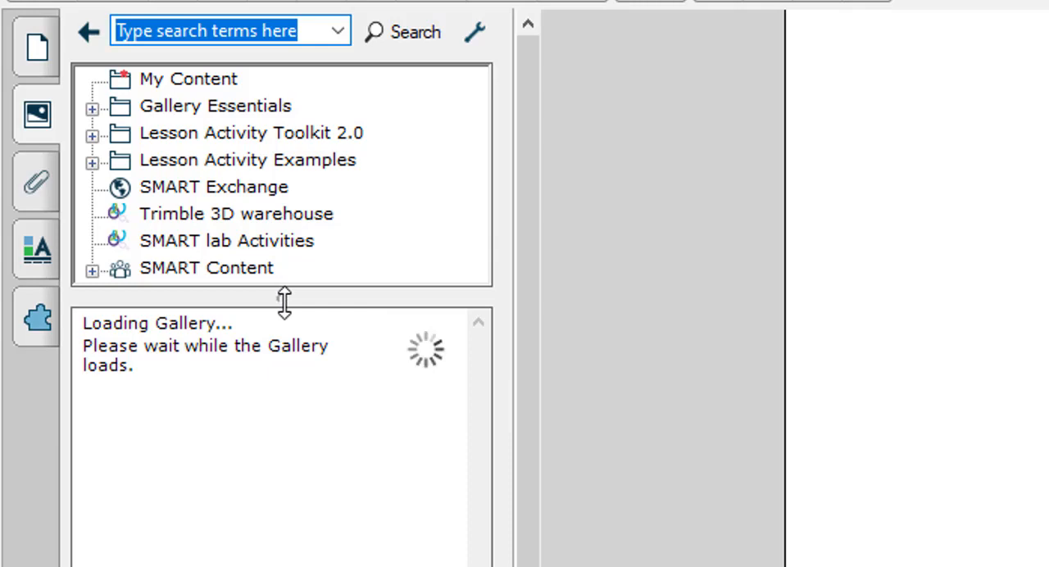
pyautogui.moveTo(283, 302); pyautogui.dragTo(285, 344)
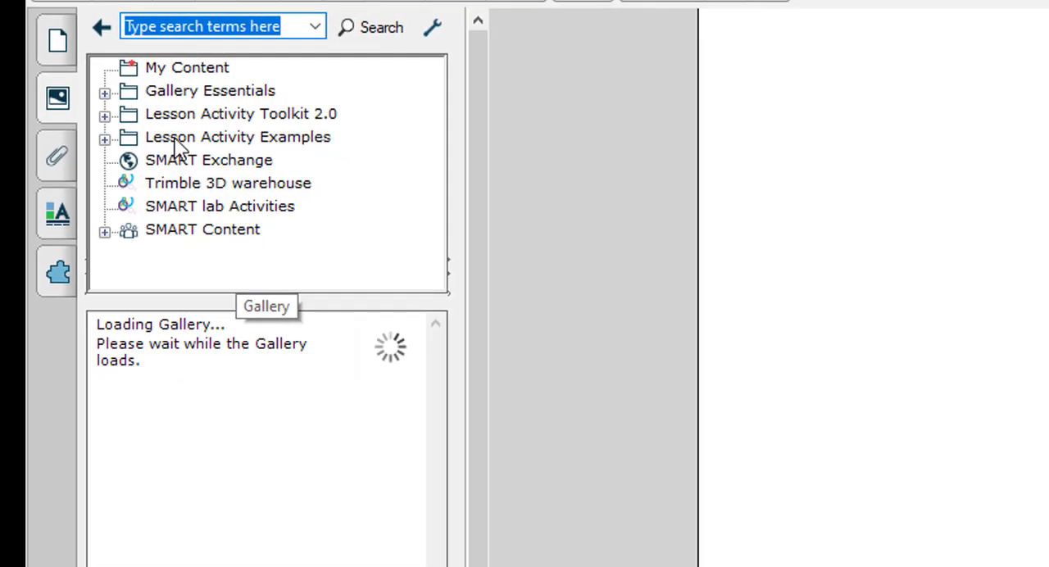
pyautogui.click(202, 77)
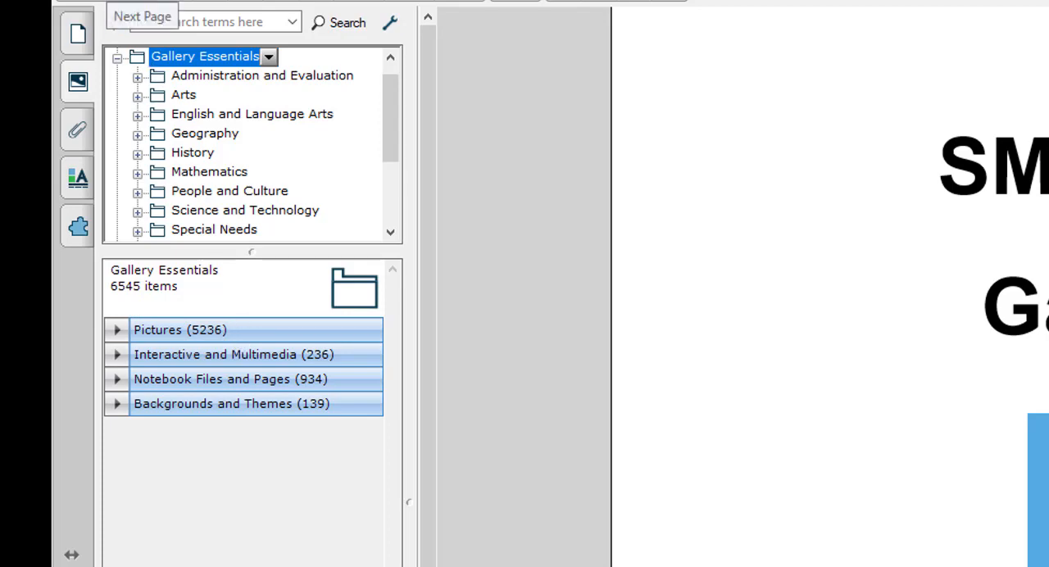
# Go to the next, blank page and insert the Half - orange picture from the Gallery Essentials pictures near its upper part.
pyautogui.click(107, 1)
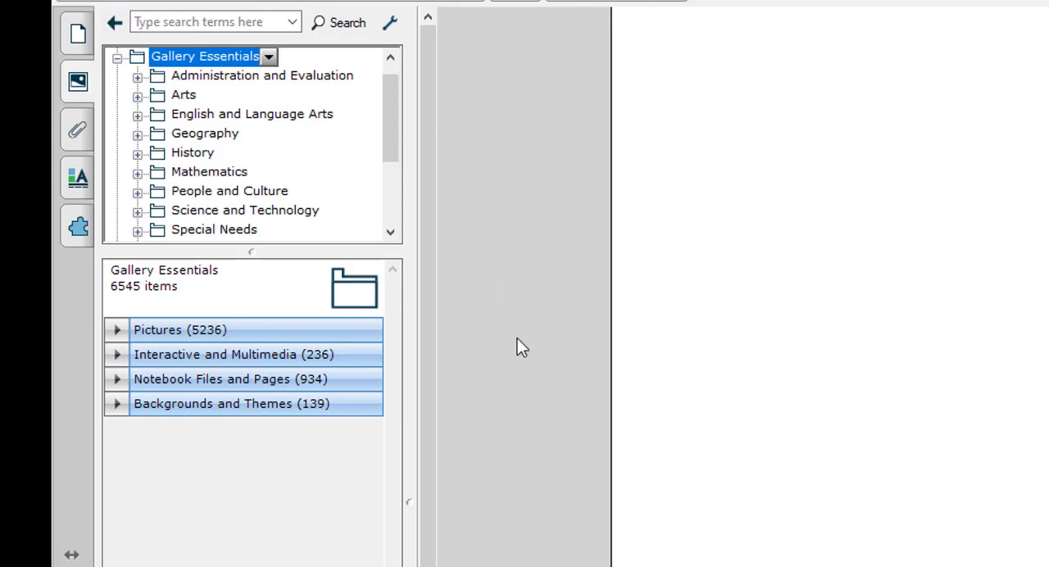
pyautogui.click(205, 338)
pyautogui.scroll(-1, 296, 439)
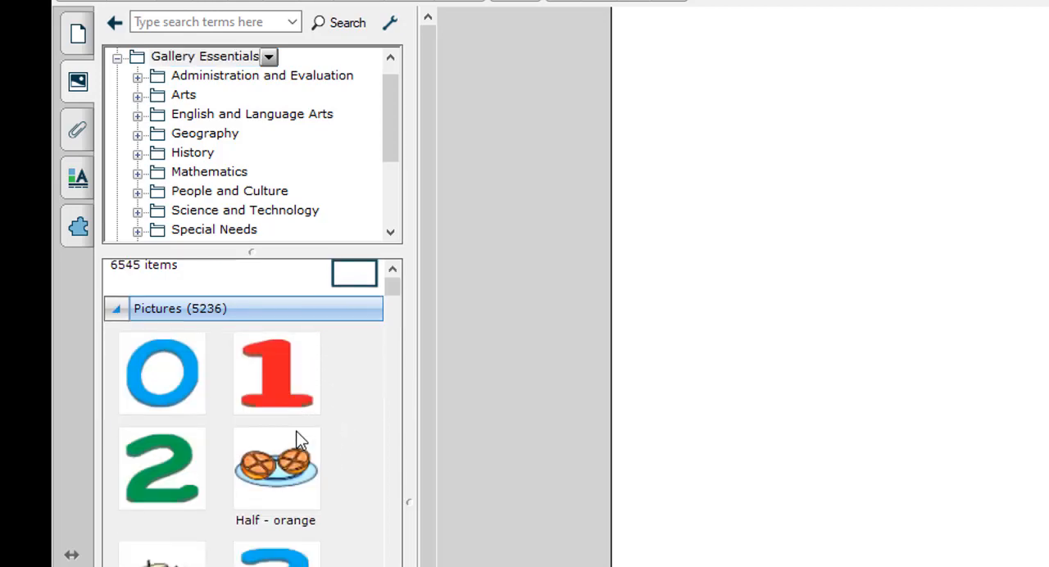
pyautogui.scroll(-5, 297, 439)
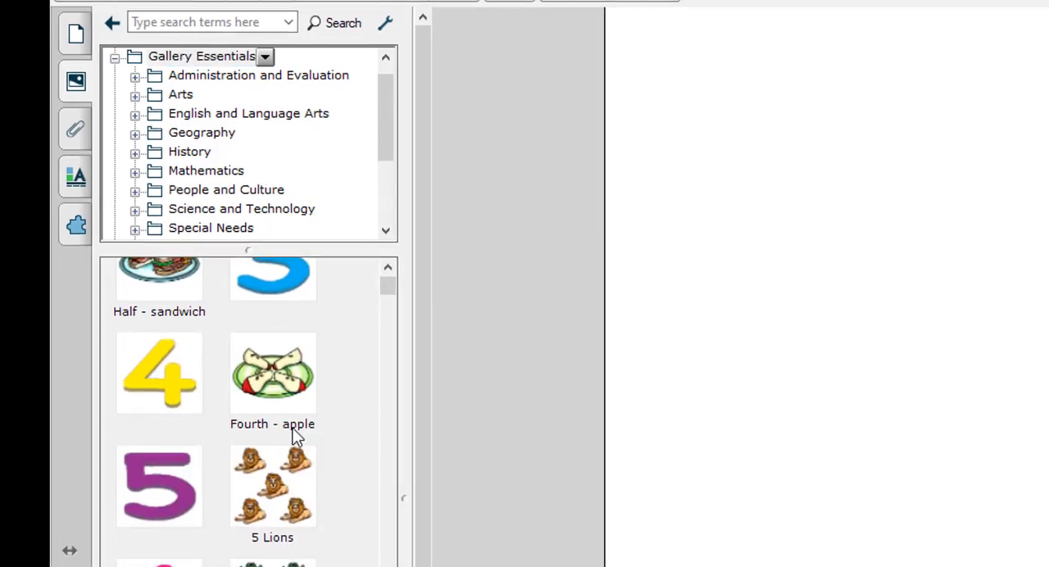
pyautogui.scroll(-2, 297, 439)
pyautogui.scroll(6, 297, 439)
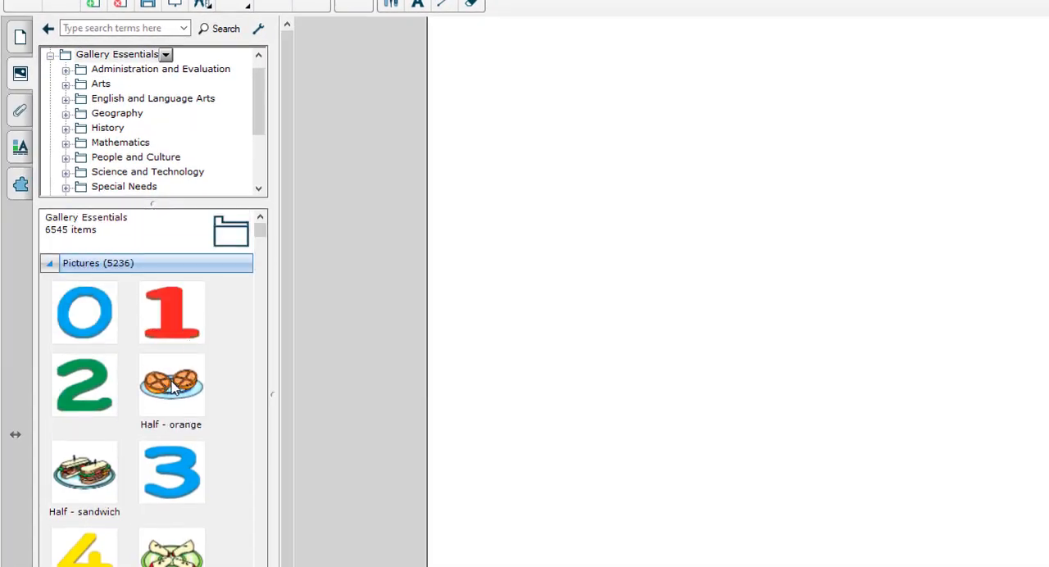
pyautogui.moveTo(172, 390); pyautogui.dragTo(741, 233)
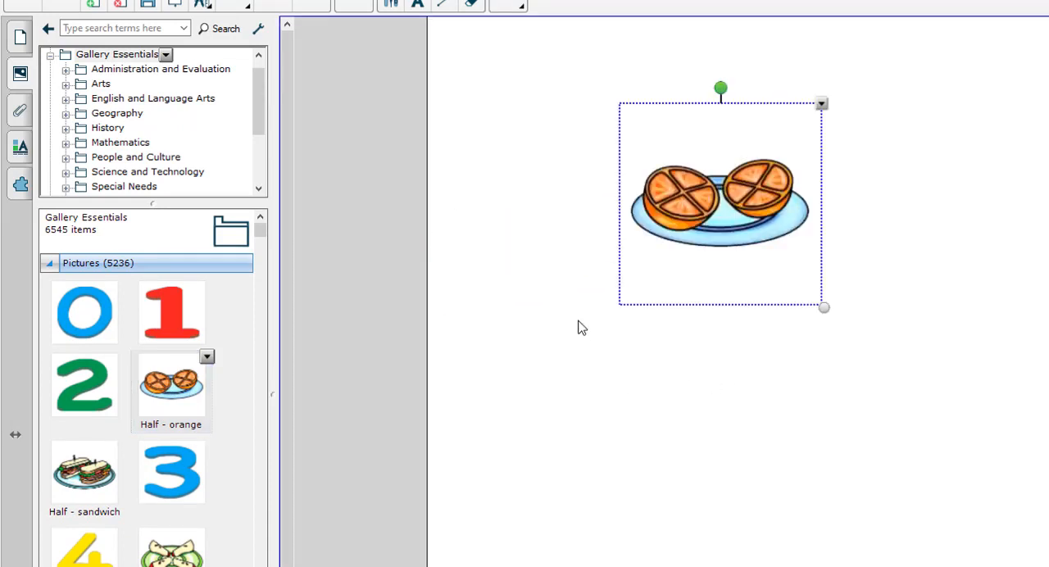
# Insert the Camel sound object from Interactive and Multimedia onto the page below the orange picture.
pyautogui.click(51, 263)
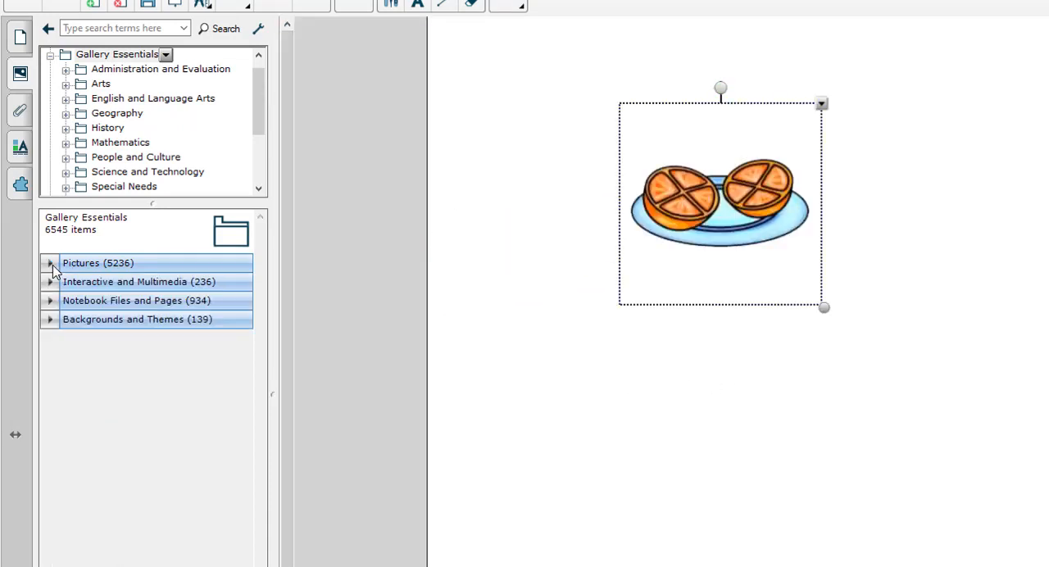
pyautogui.click(180, 283)
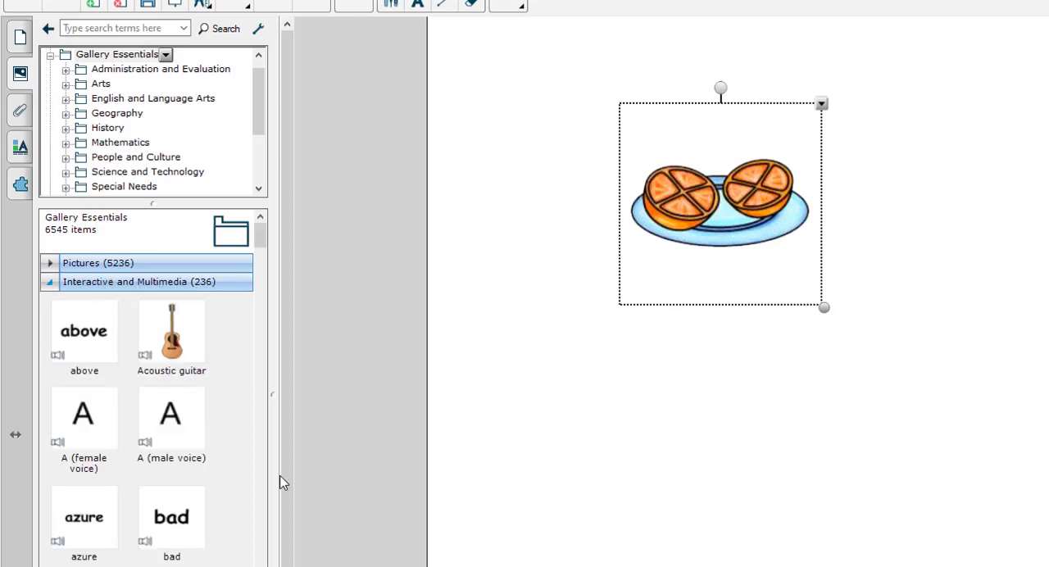
pyautogui.scroll(-3, 226, 464)
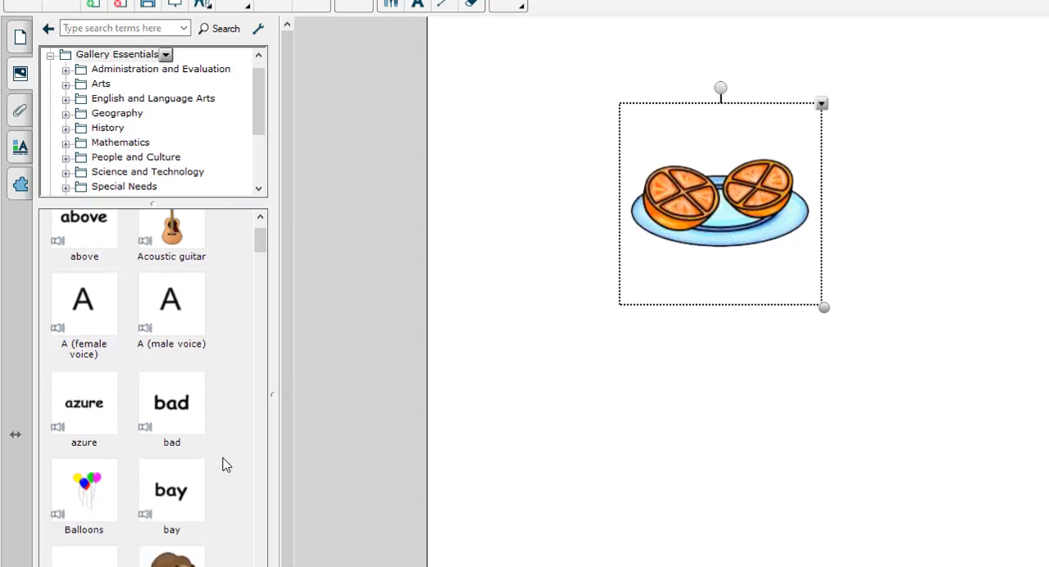
pyautogui.scroll(1, 226, 464)
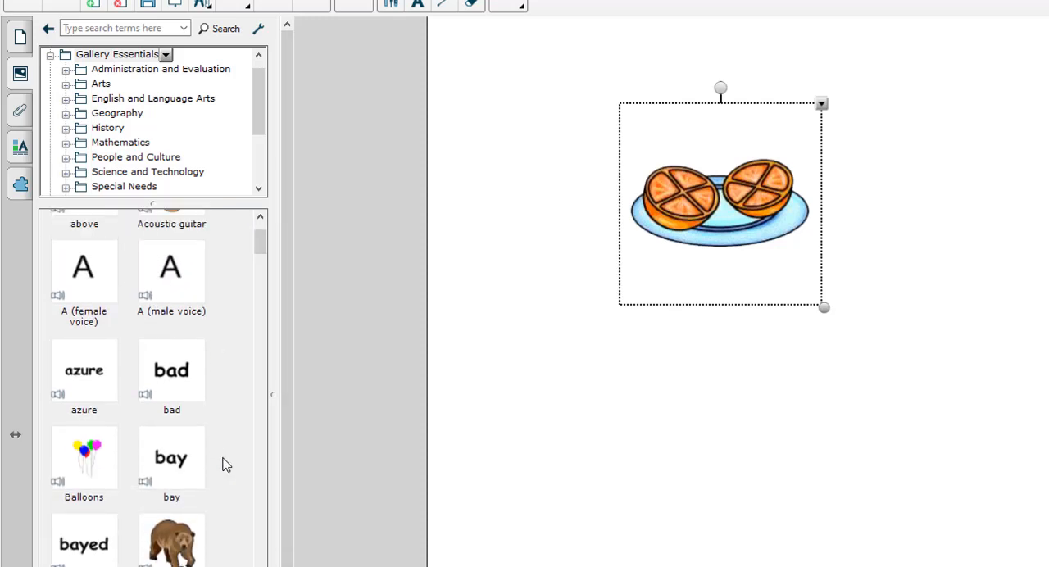
pyautogui.scroll(-5, 131, 472)
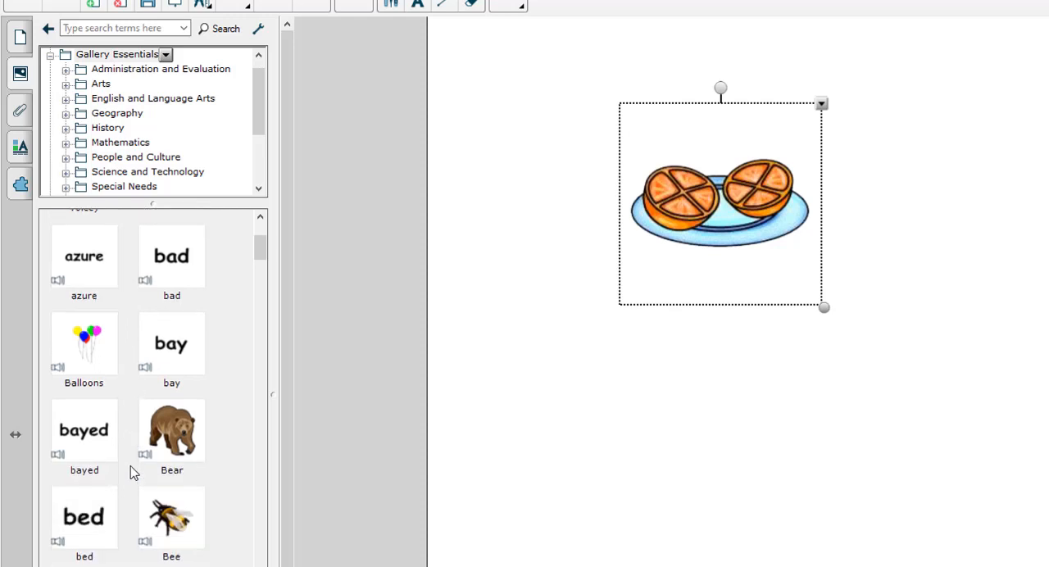
pyautogui.scroll(-4, 132, 472)
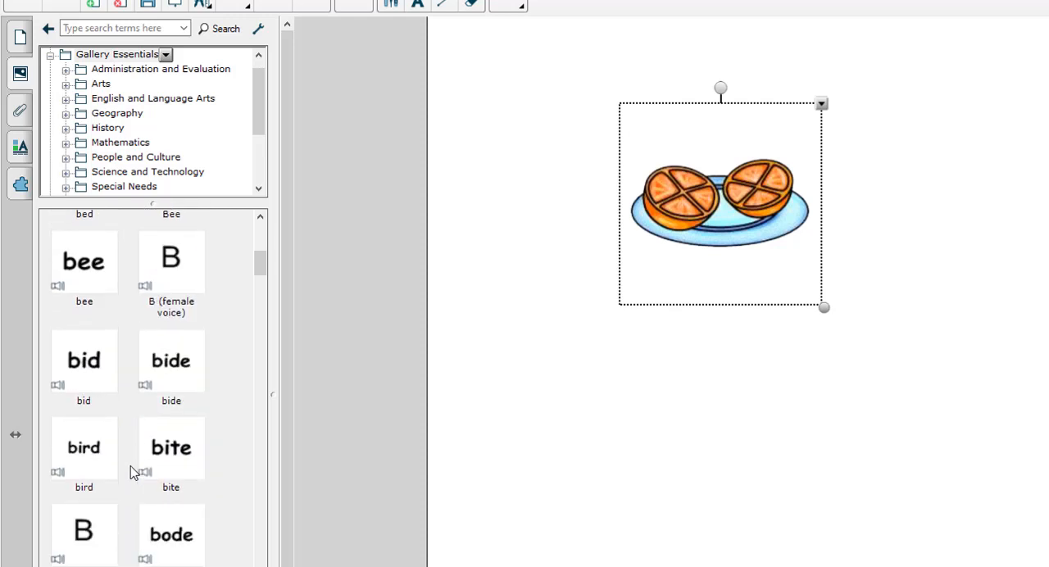
pyautogui.scroll(-2, 131, 473)
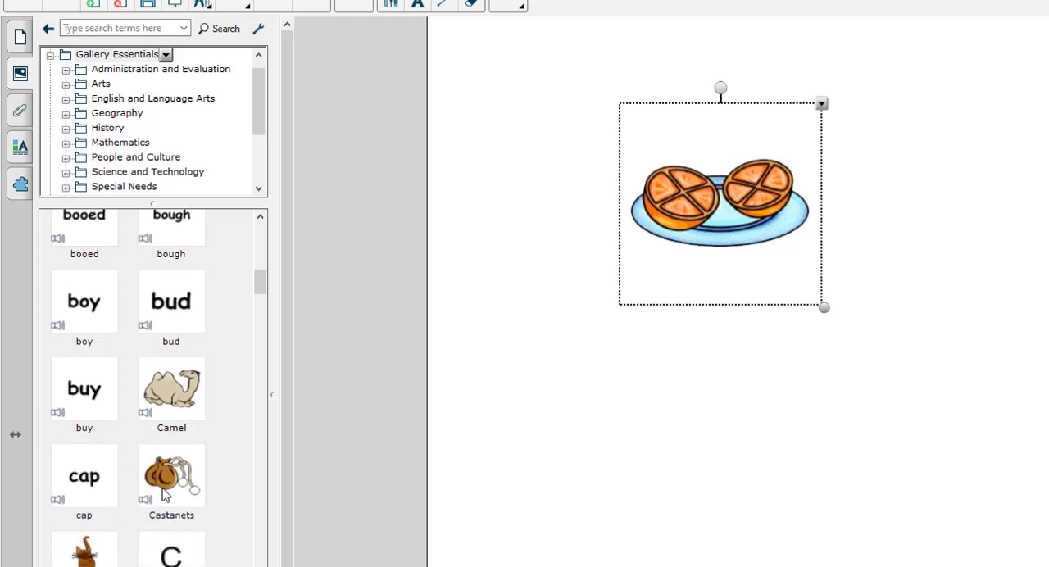
pyautogui.moveTo(172, 389); pyautogui.dragTo(732, 461)
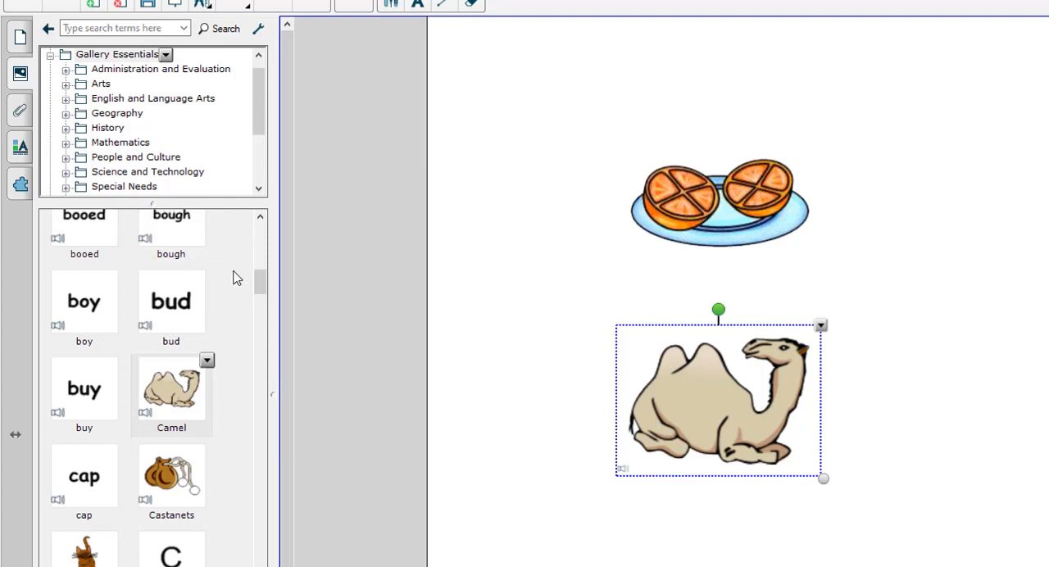
# Insert the Aboriginal lands - 1989 page from the Notebook Files and Pages category into the file.
pyautogui.moveTo(259, 282); pyautogui.dragTo(262, 229)
pyautogui.click(51, 282)
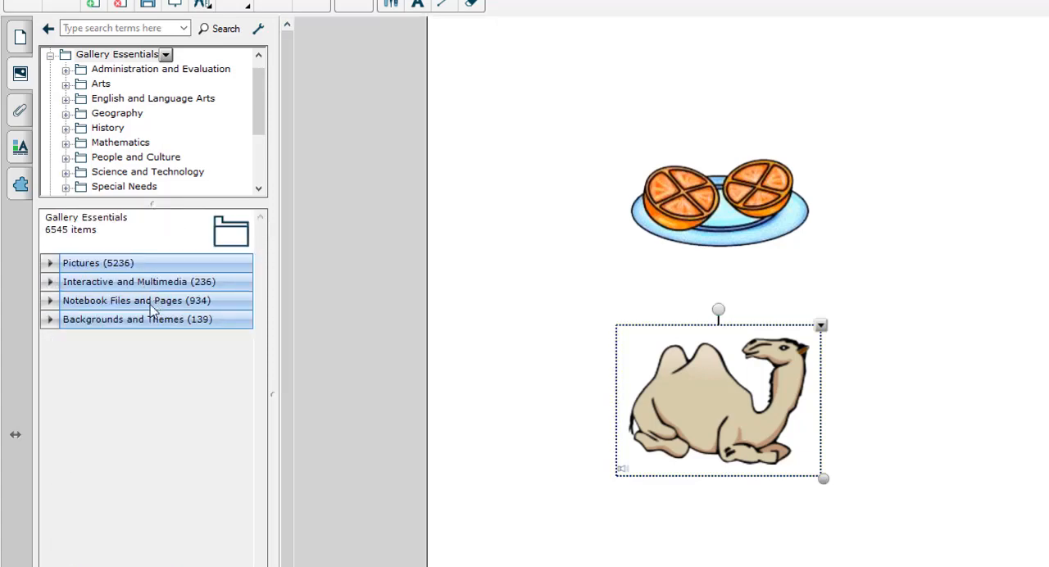
pyautogui.click(105, 302)
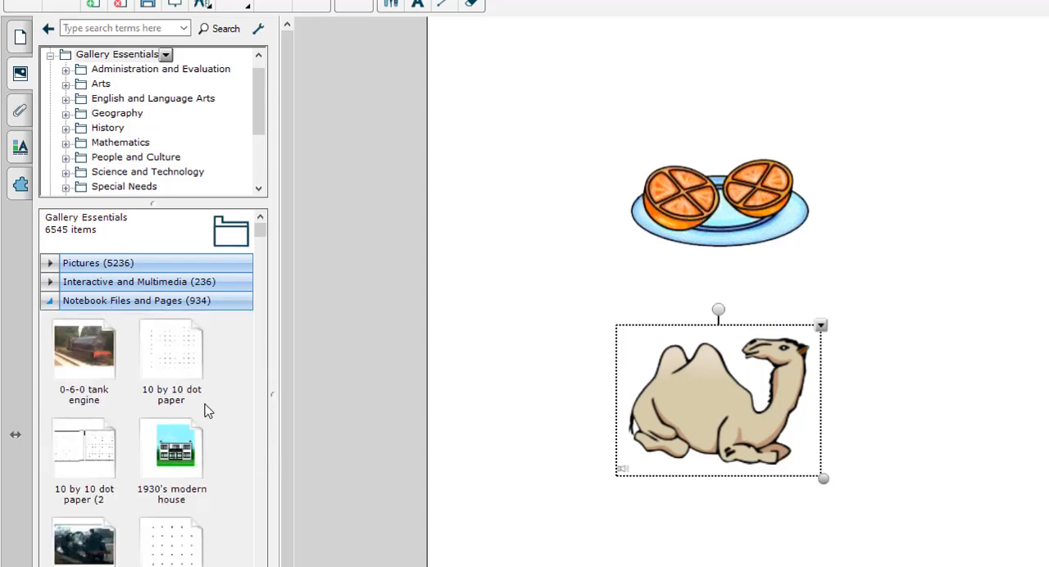
pyautogui.scroll(-3, 205, 410)
pyautogui.scroll(-4, 205, 411)
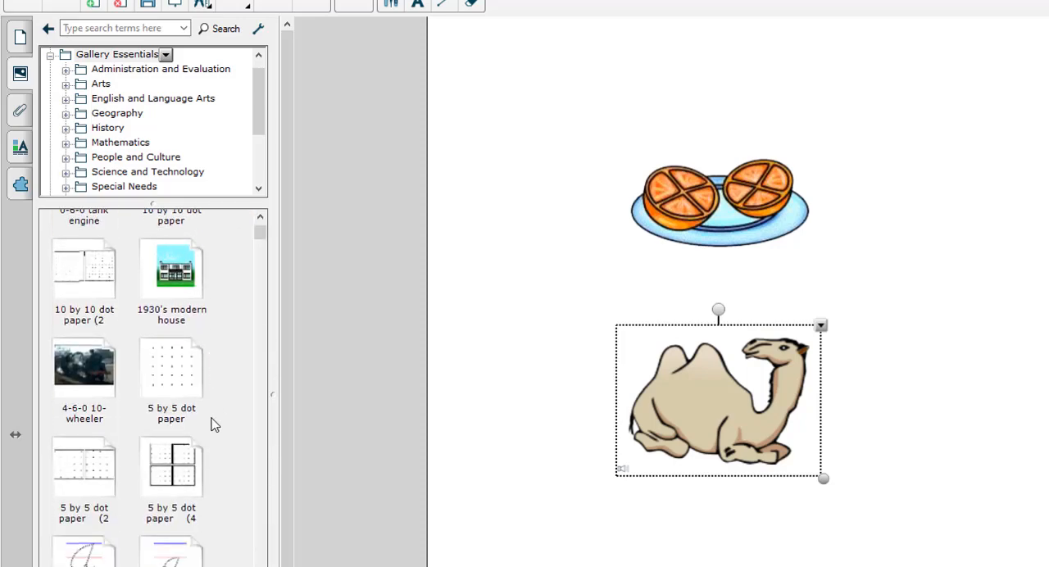
pyautogui.scroll(-6, 211, 424)
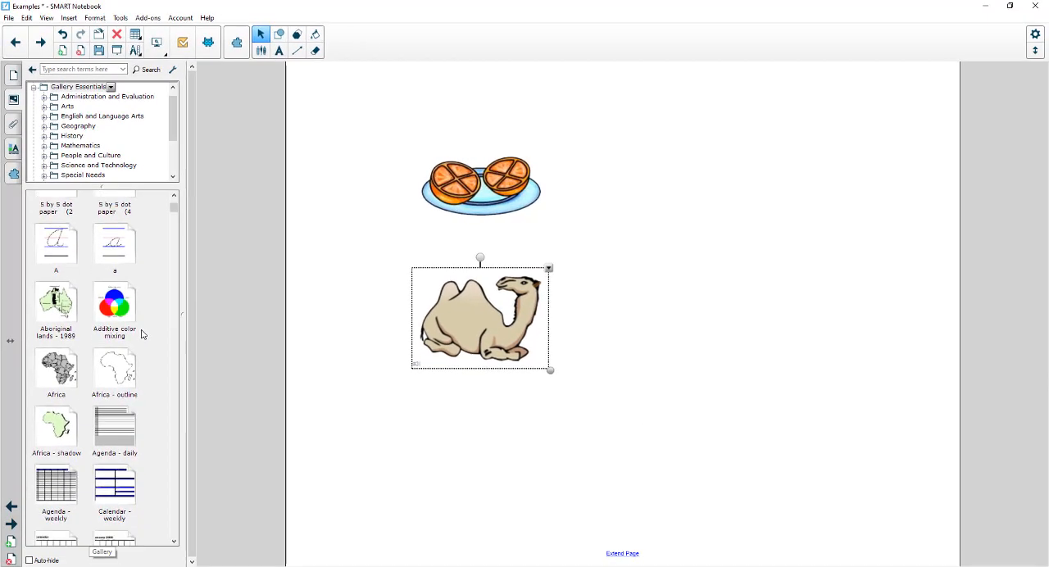
pyautogui.scroll(-1, 141, 333)
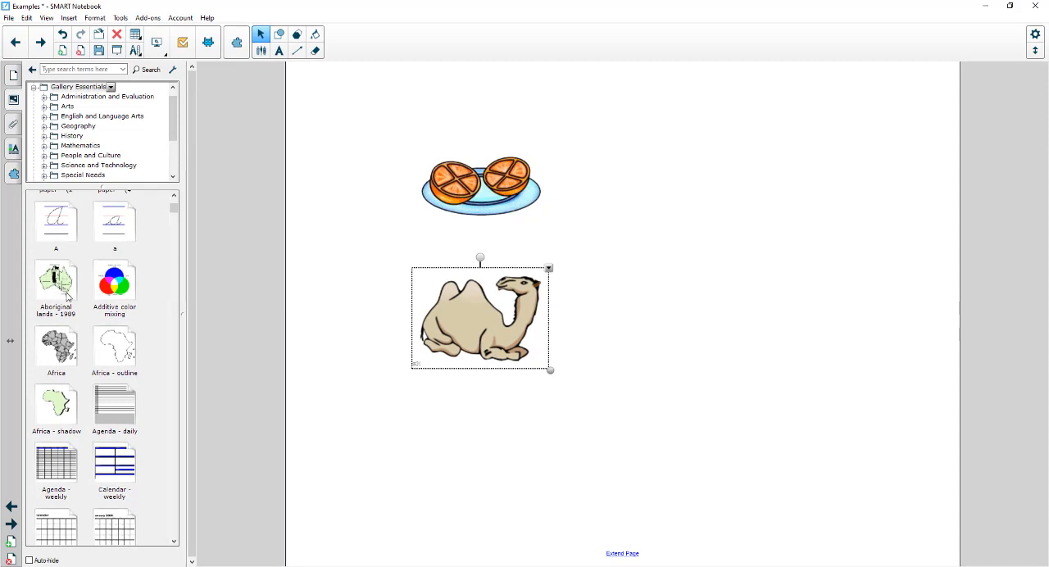
pyautogui.moveTo(57, 285); pyautogui.dragTo(366, 250)
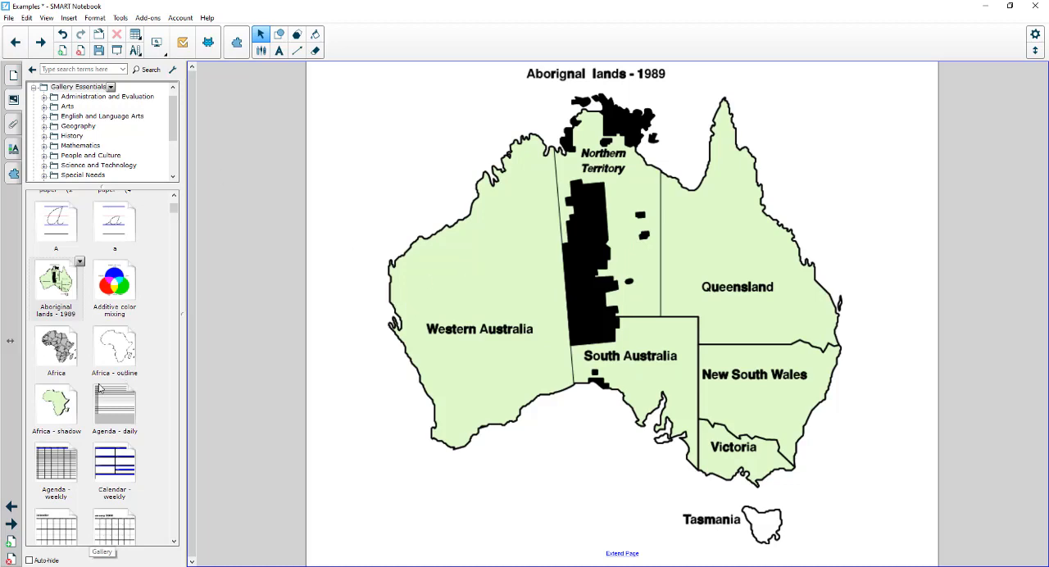
# Browse further through the ready-made notebook pages, and return to the page with the orange and camel.
pyautogui.scroll(-5, 100, 390)
pyautogui.scroll(-4, 101, 390)
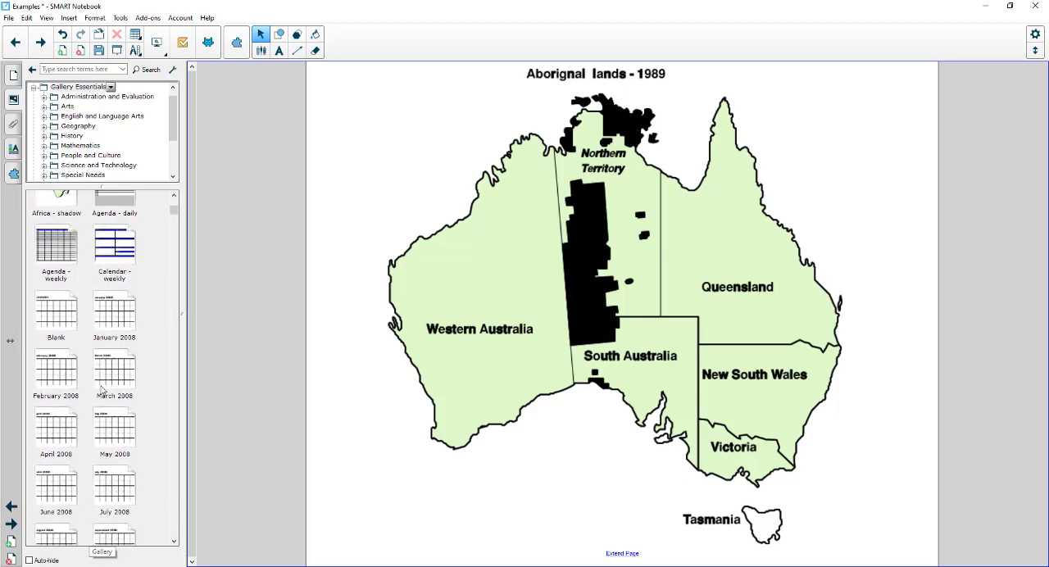
pyautogui.click(17, 42)
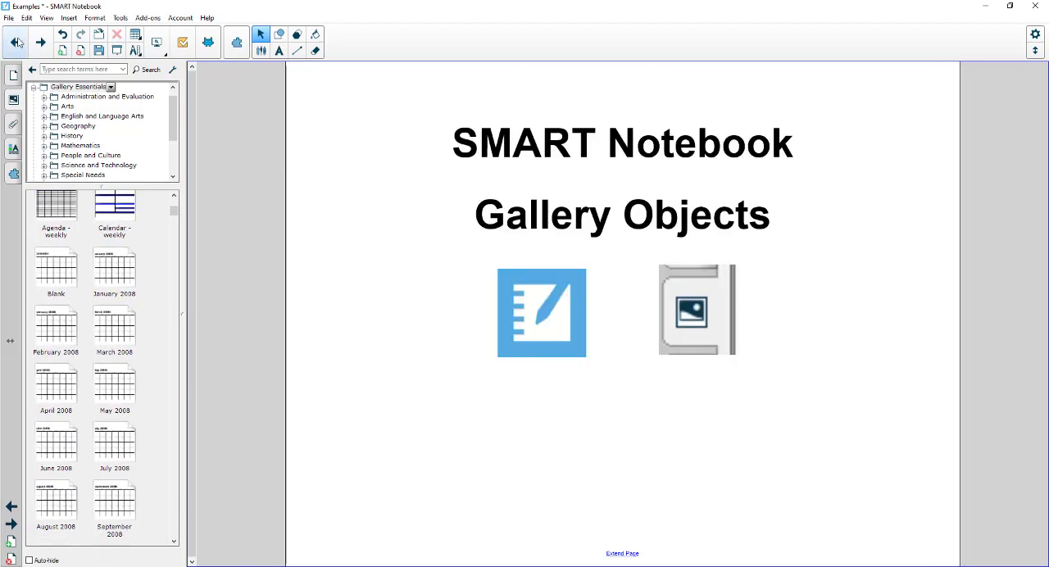
pyautogui.click(43, 44)
pyautogui.click(43, 44)
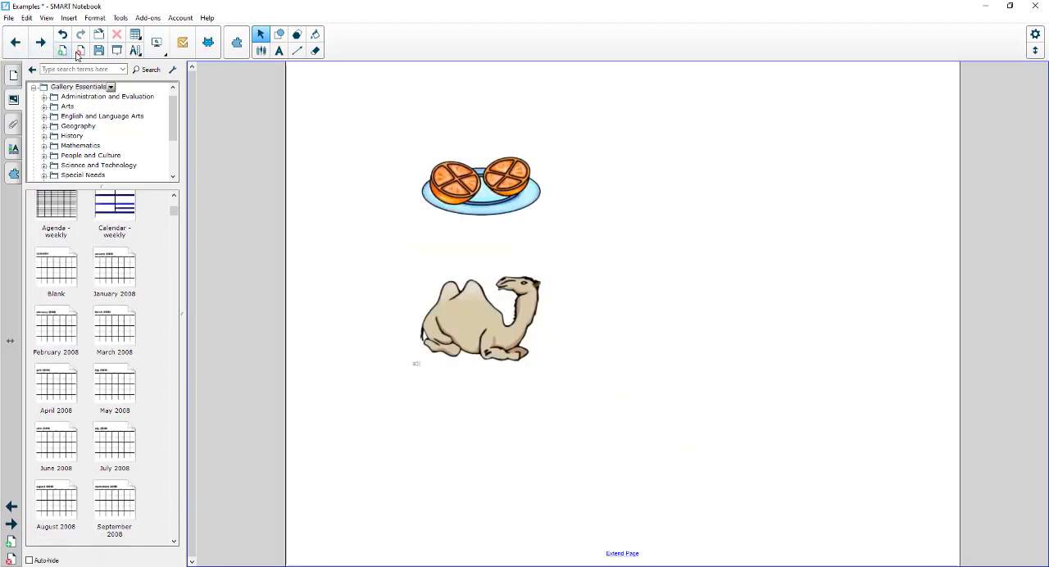
# Apply the Candy cane - large background from Backgrounds and Themes to the page with the orange and camel.
pyautogui.moveTo(173, 213); pyautogui.dragTo(173, 200)
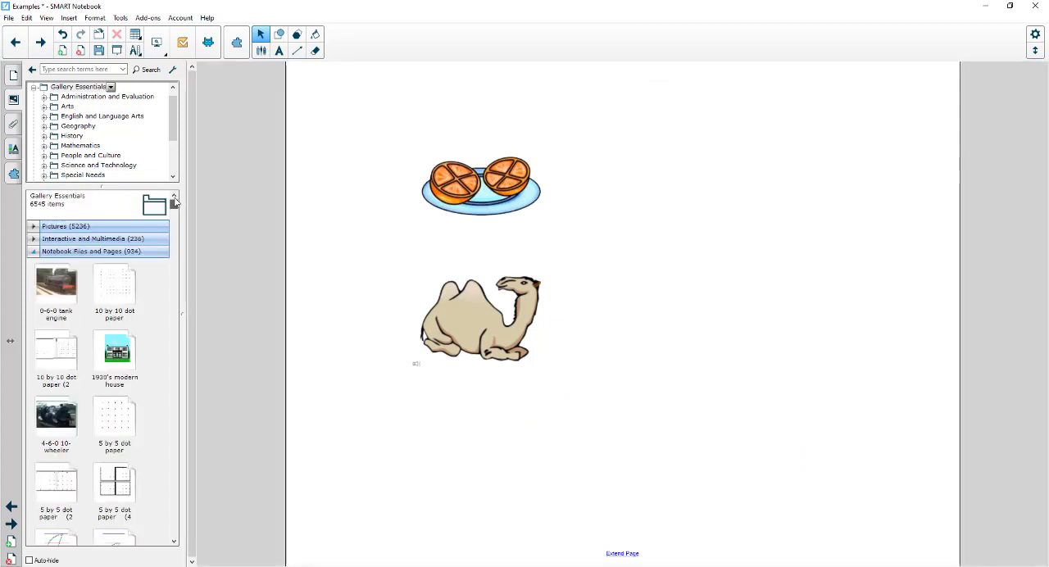
pyautogui.click(62, 253)
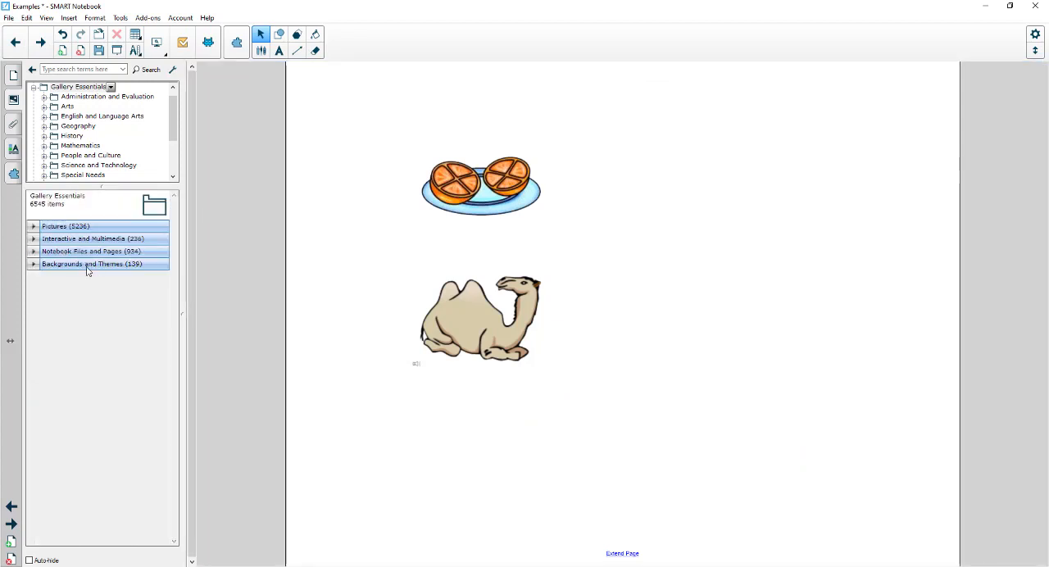
pyautogui.click(87, 266)
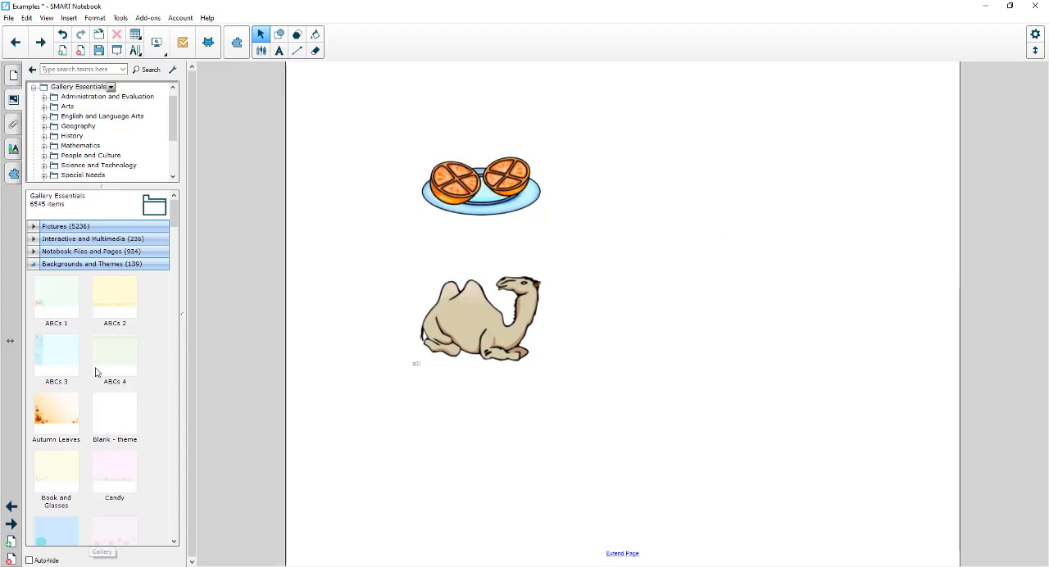
pyautogui.scroll(-3, 96, 370)
pyautogui.scroll(-3, 131, 373)
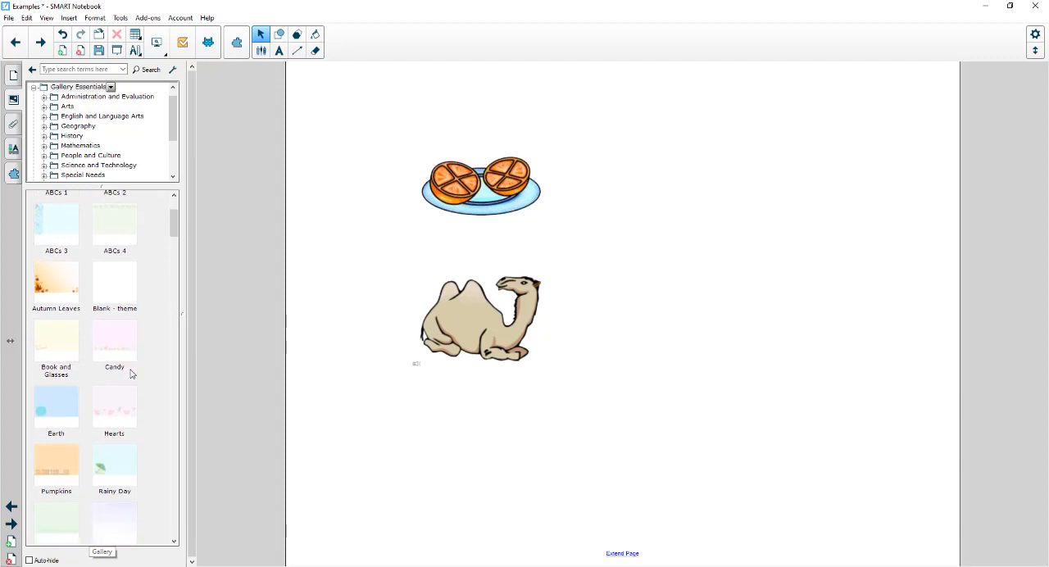
pyautogui.scroll(-4, 131, 373)
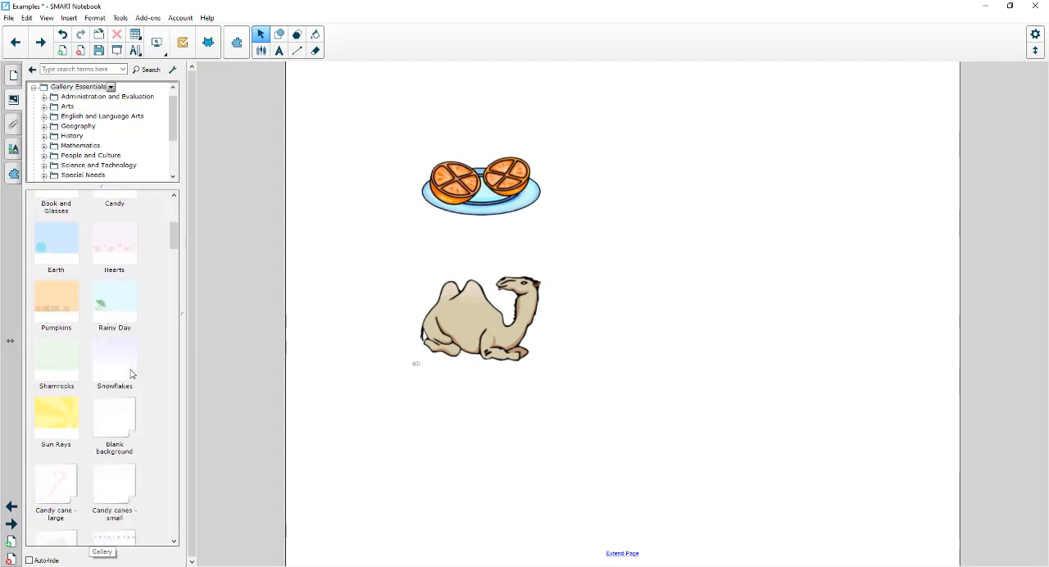
pyautogui.scroll(-1, 131, 374)
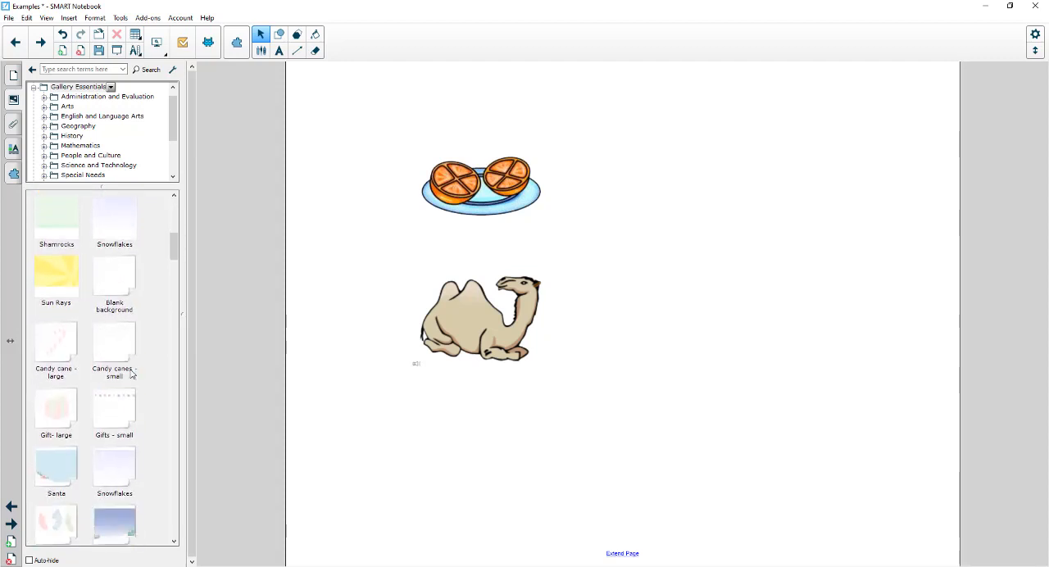
pyautogui.scroll(4, 132, 374)
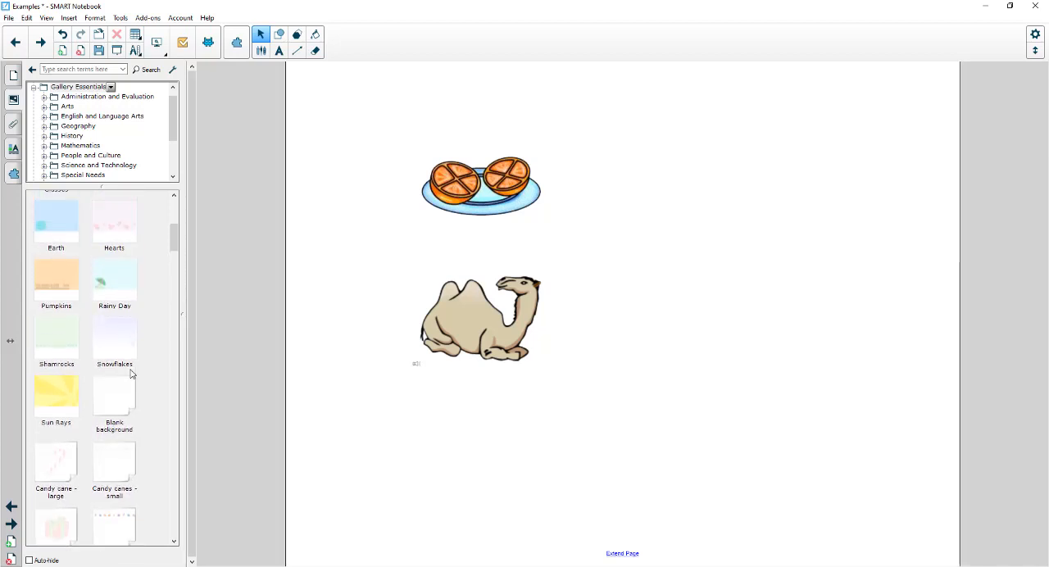
pyautogui.scroll(-1, 131, 374)
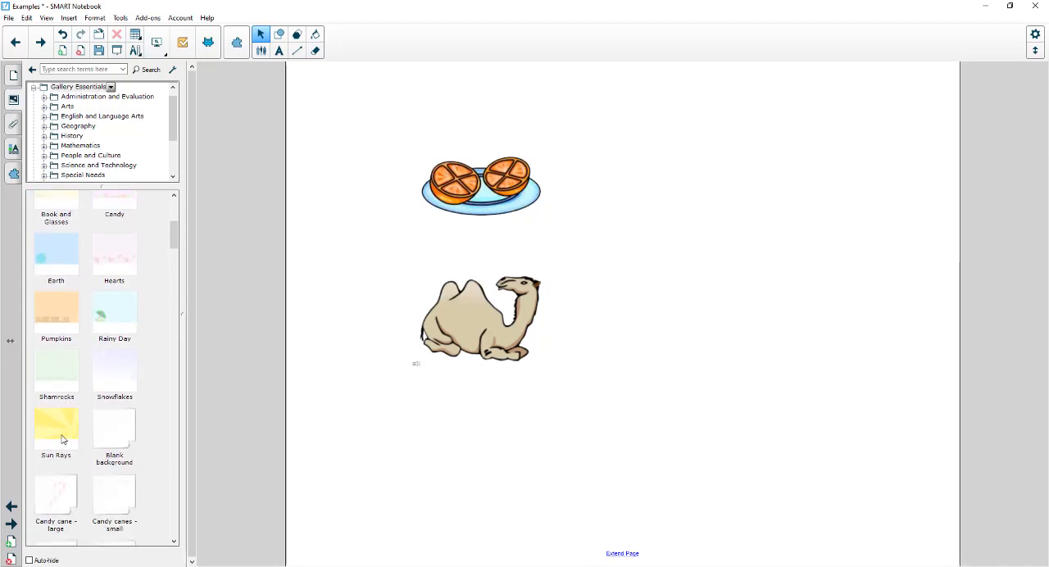
pyautogui.doubleClick(57, 498)
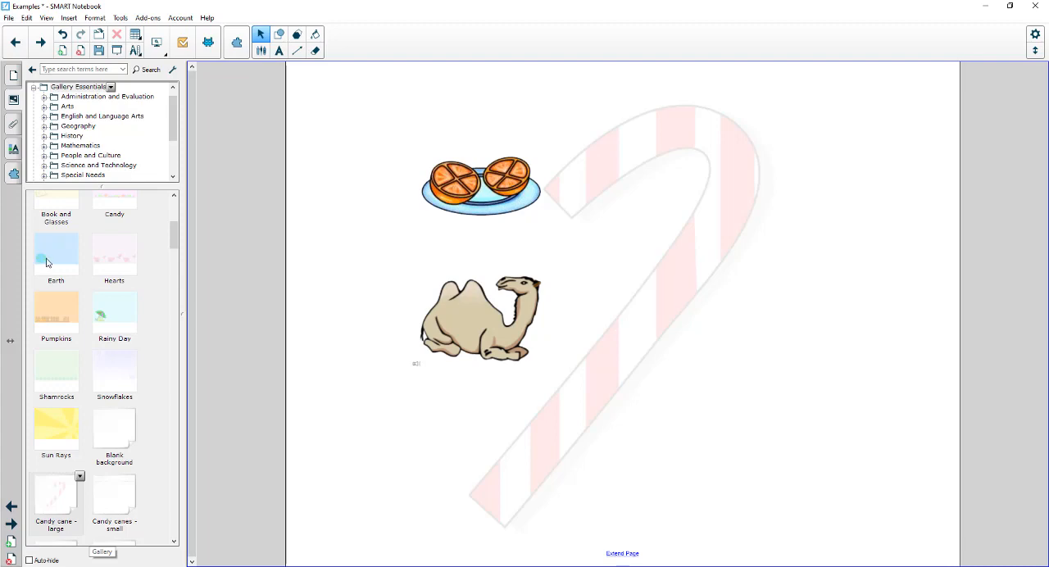
# Apply the Earth theme from Backgrounds and Themes to the current page only.
pyautogui.moveTo(47, 259); pyautogui.dragTo(534, 281)
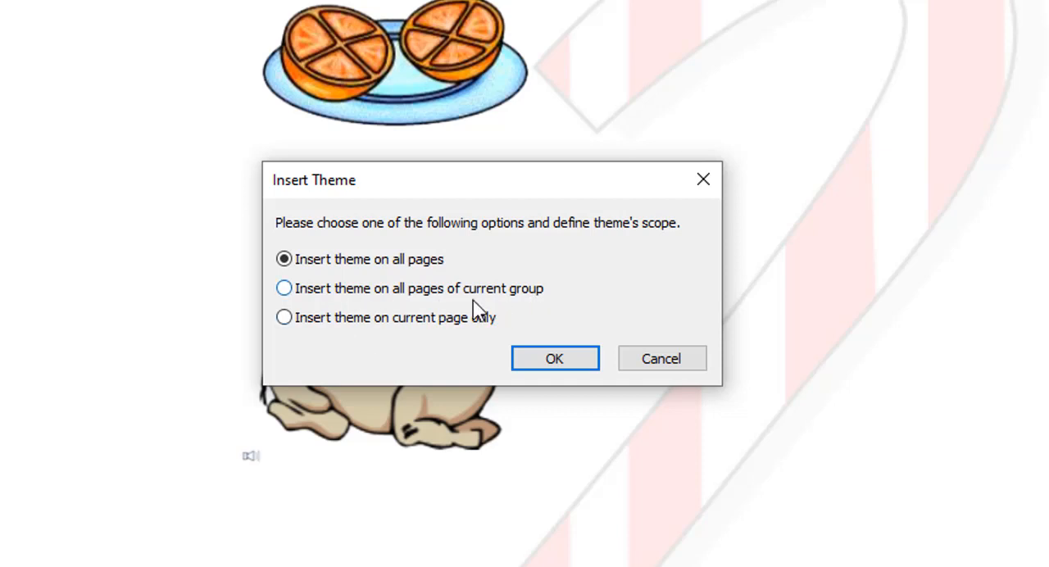
pyautogui.click(305, 321)
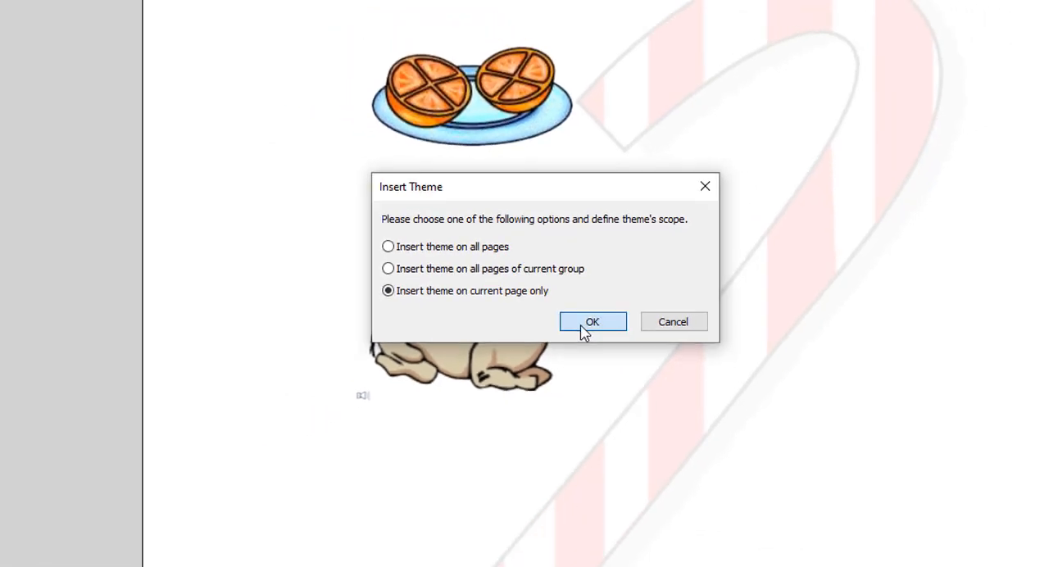
pyautogui.click(545, 366)
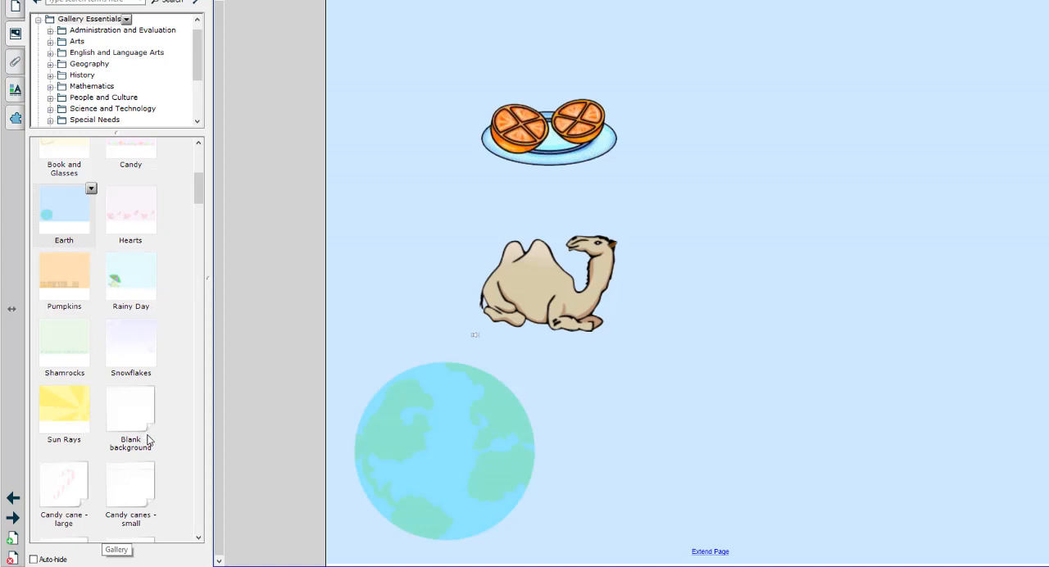
pyautogui.scroll(-1, 155, 432)
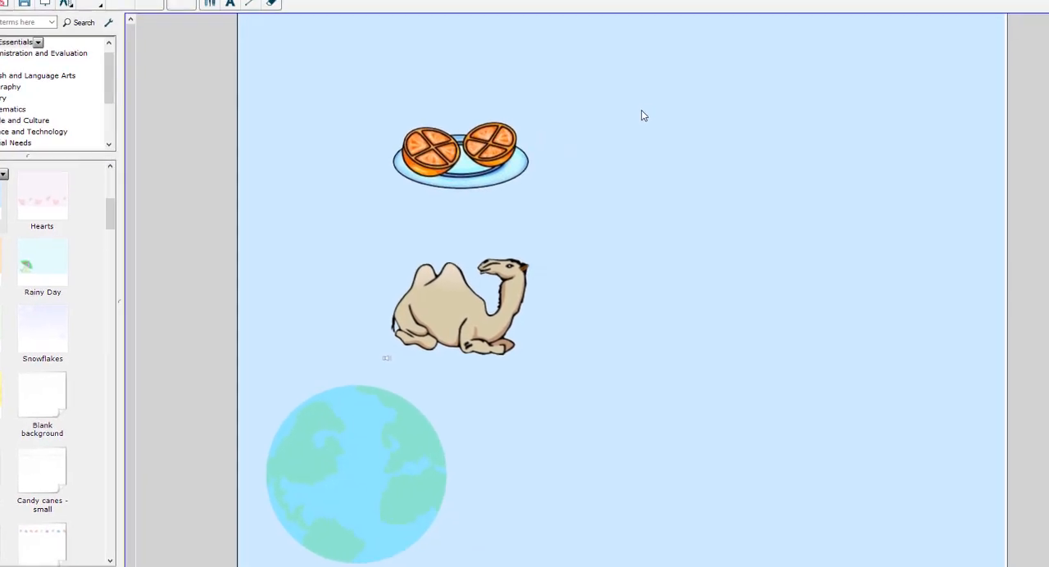
# Add the text "Hello" beside the orange picture, enlarge it and give it a heavy serif font.
pyautogui.write('Hello')
pyautogui.click(606, 142)
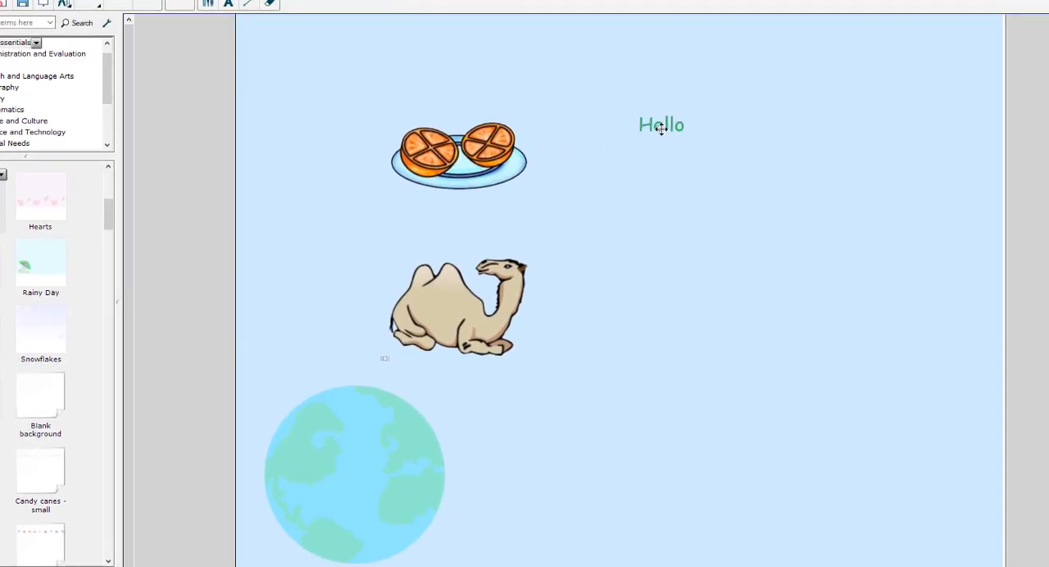
pyautogui.click(660, 128)
pyautogui.moveTo(706, 150); pyautogui.dragTo(859, 246)
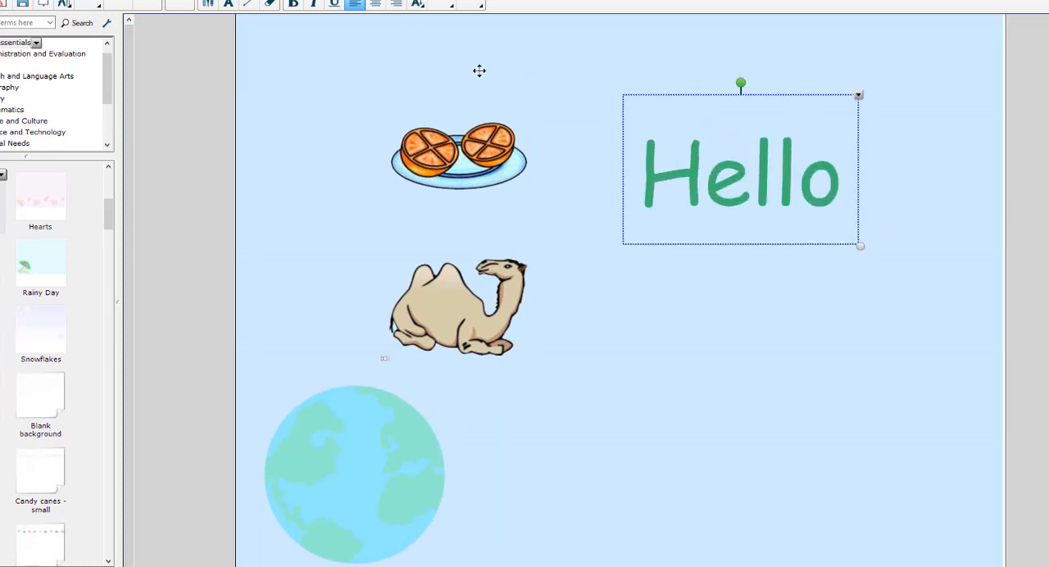
pyautogui.click(319, 82)
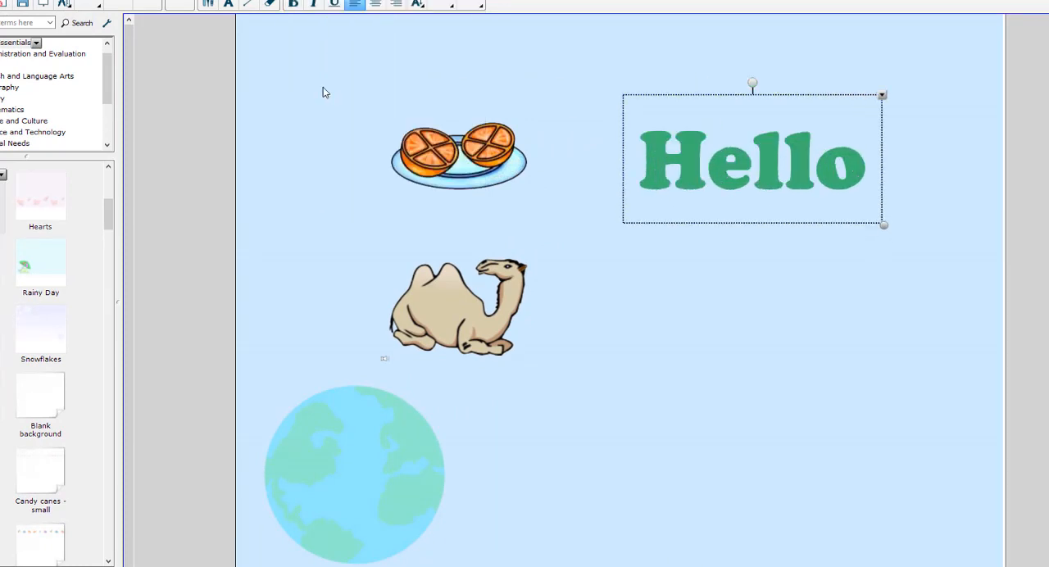
pyautogui.click(311, 67)
# Apply the Hearts theme to the current page only and select the Hello text.
pyautogui.moveTo(48, 202); pyautogui.dragTo(462, 199)
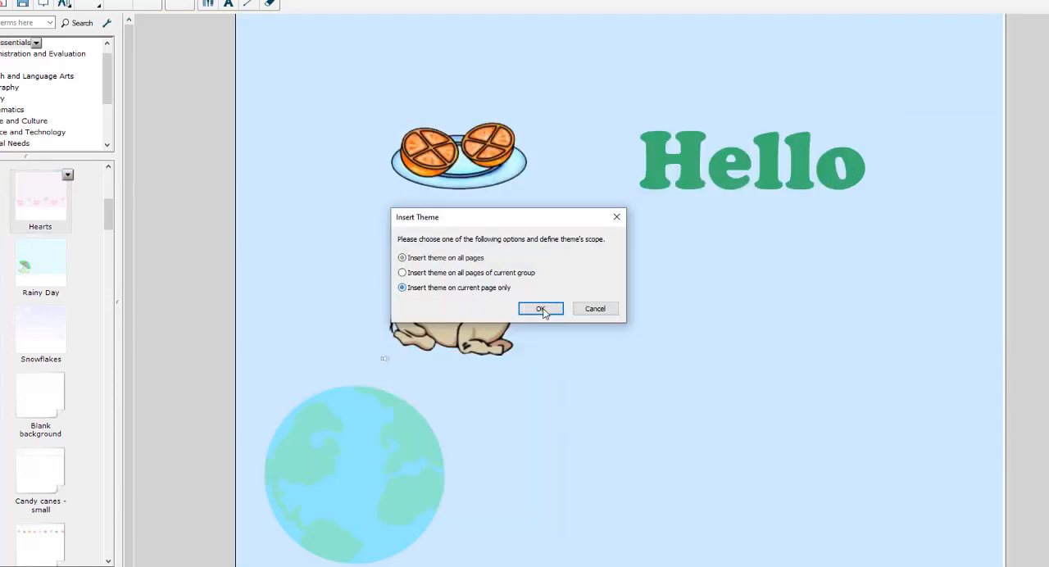
pyautogui.click(541, 309)
pyautogui.click(662, 111)
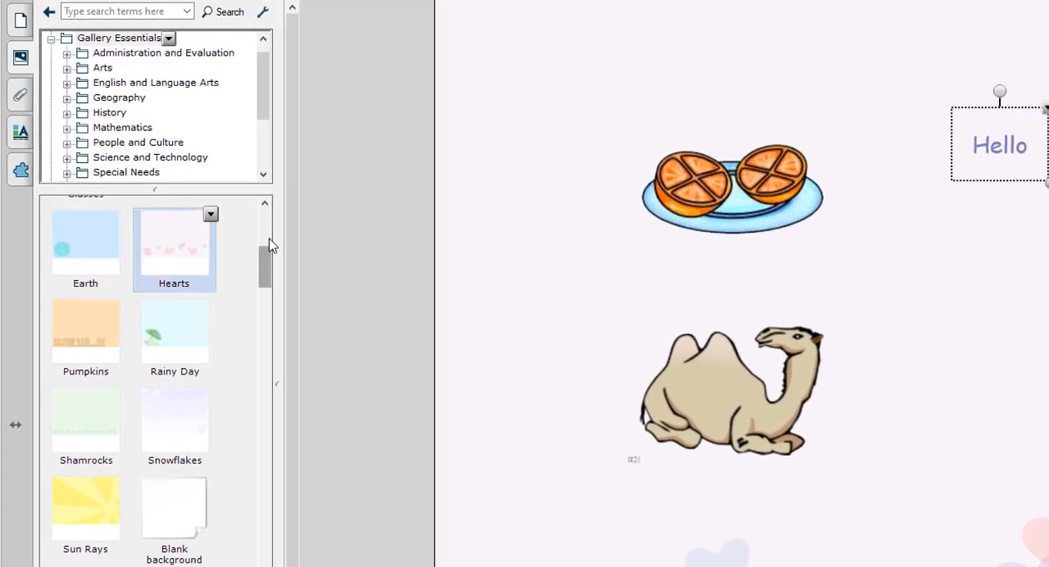
# Collapse the Backgrounds and Themes category and the Gallery Essentials folder, and search the Gallery for "dice".
pyautogui.moveTo(269, 239); pyautogui.dragTo(264, 203)
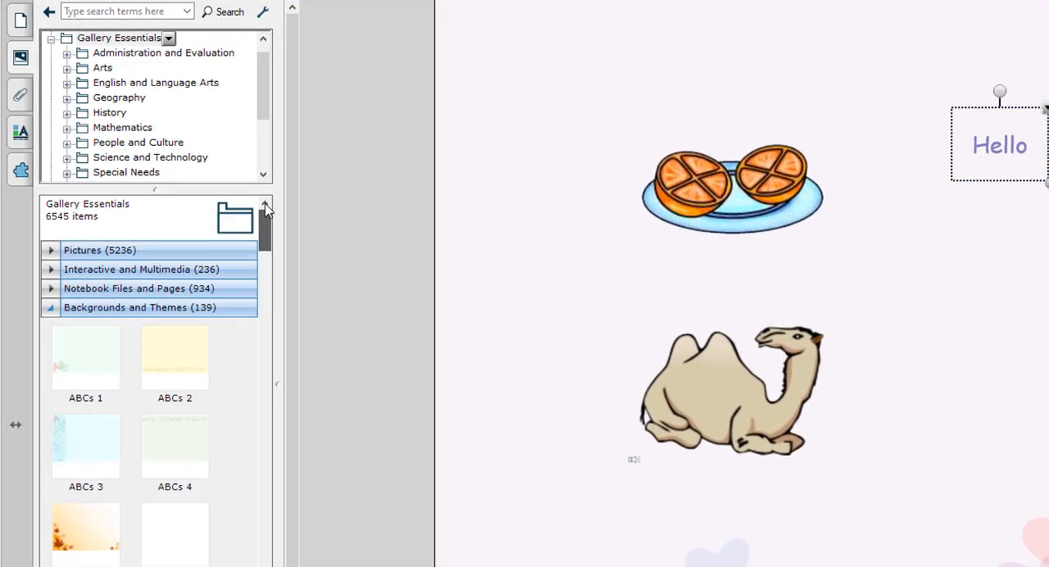
pyautogui.click(85, 310)
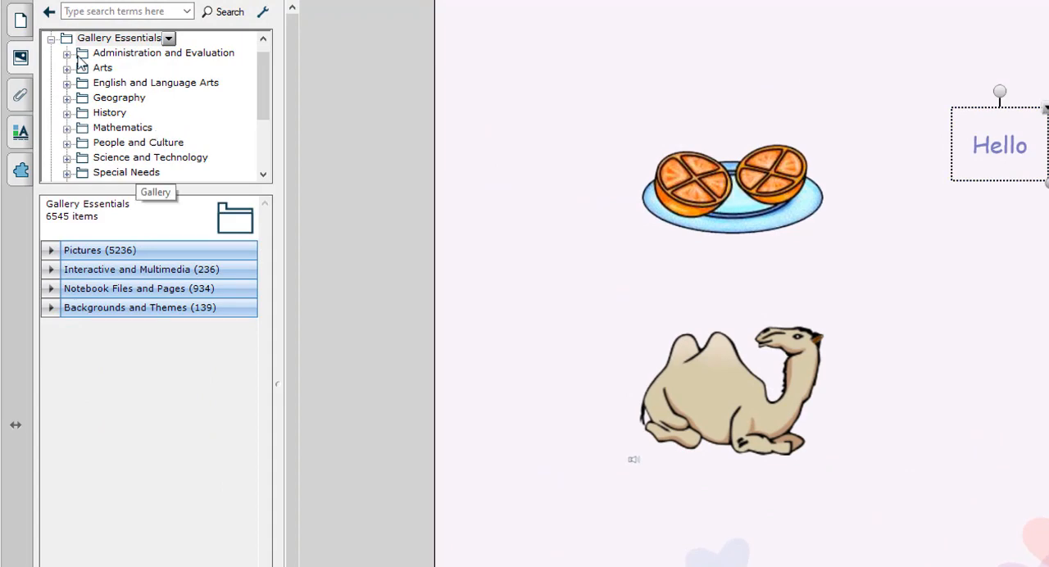
pyautogui.click(50, 39)
pyautogui.click(131, 10)
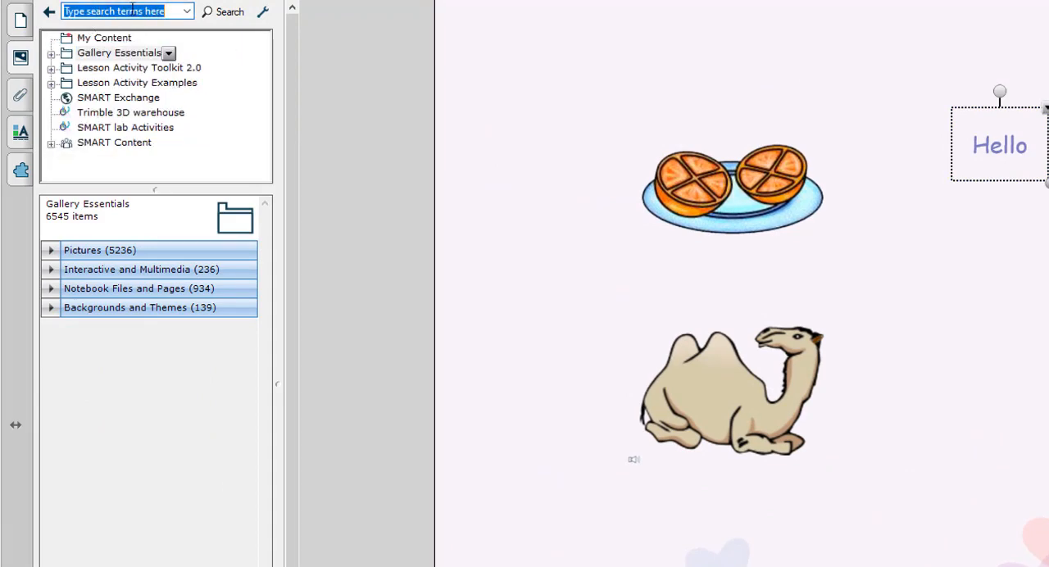
pyautogui.write('dice')
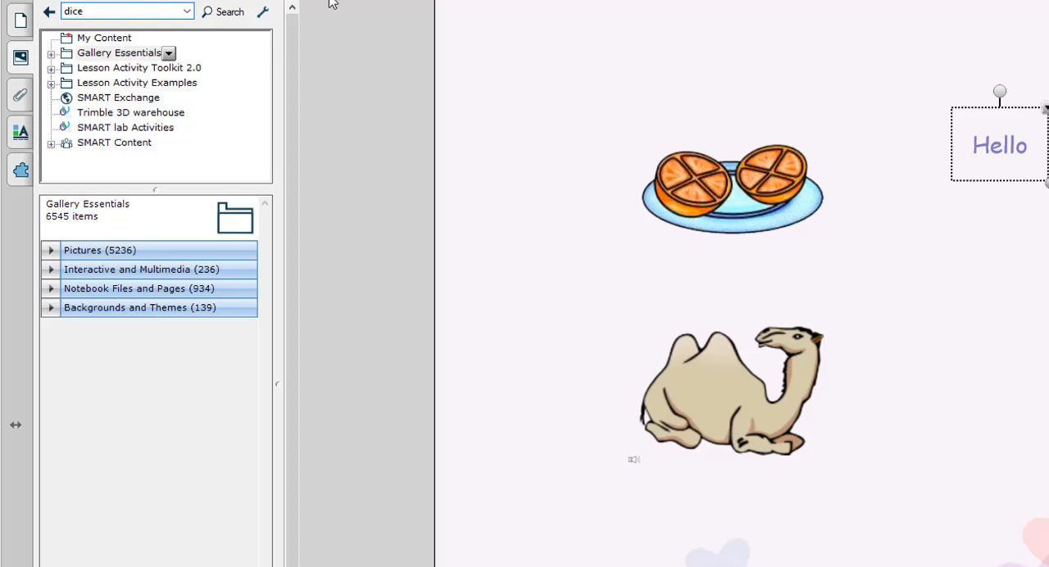
pyautogui.click(212, 12)
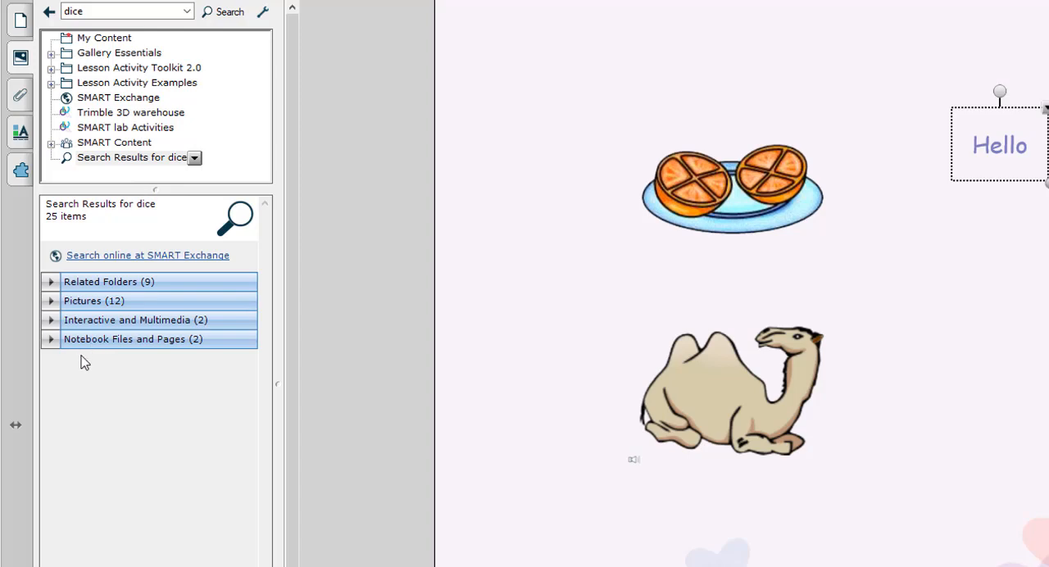
# Insert the black-and-white Dice object from the Interactive and Multimedia results beside the camel, and roll it.
pyautogui.click(104, 320)
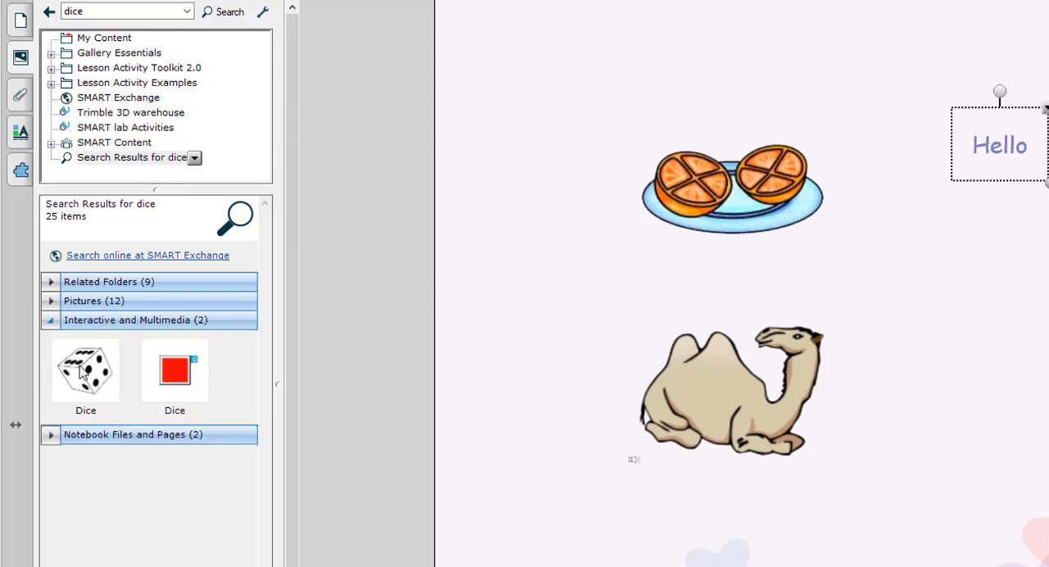
pyautogui.moveTo(82, 373); pyautogui.dragTo(960, 377)
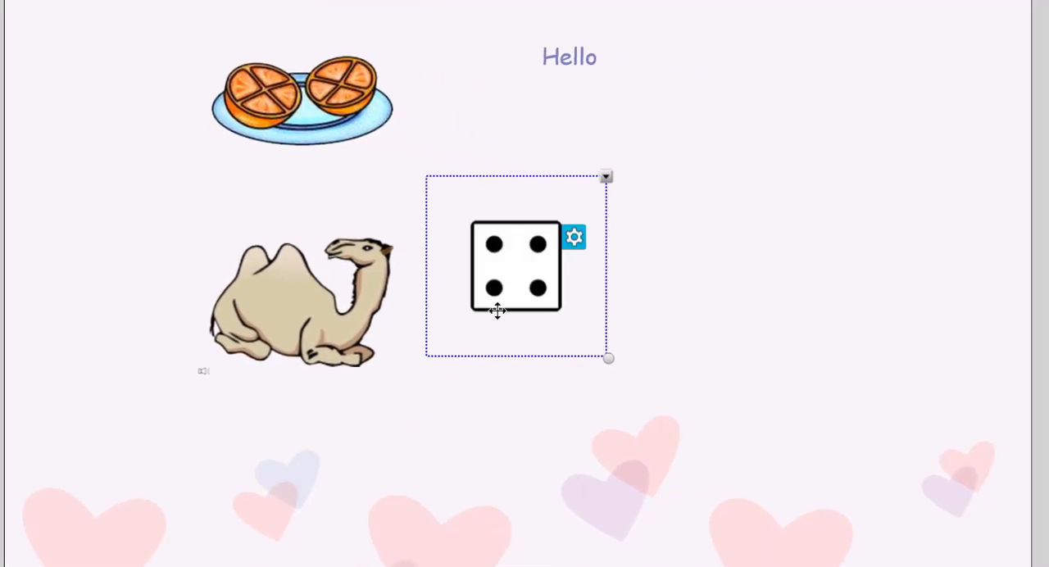
pyautogui.click(519, 257)
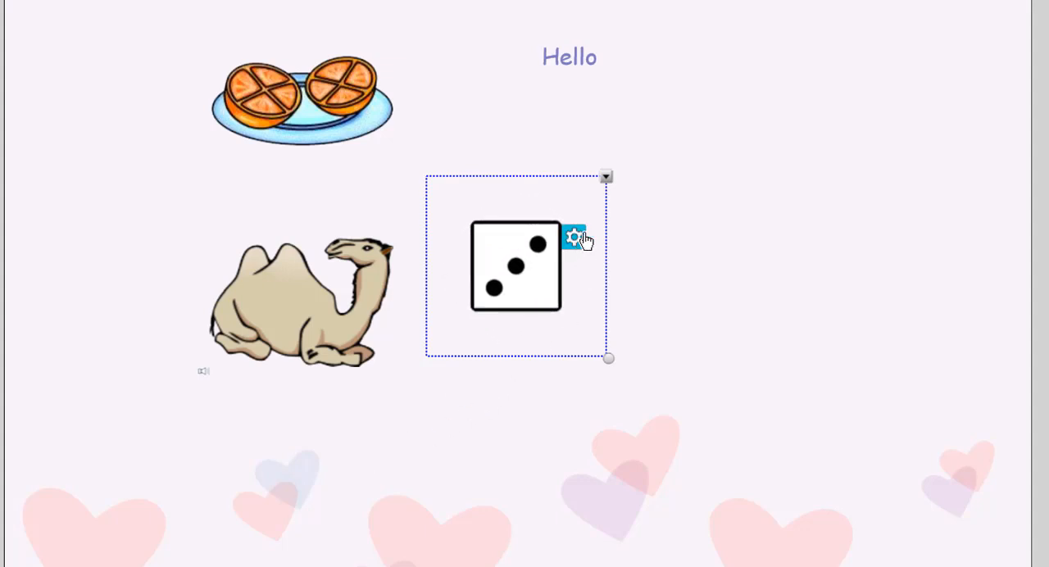
# Set the Dice object to three dice, roll them, and collapse the Interactive and Multimedia results.
pyautogui.click(576, 238)
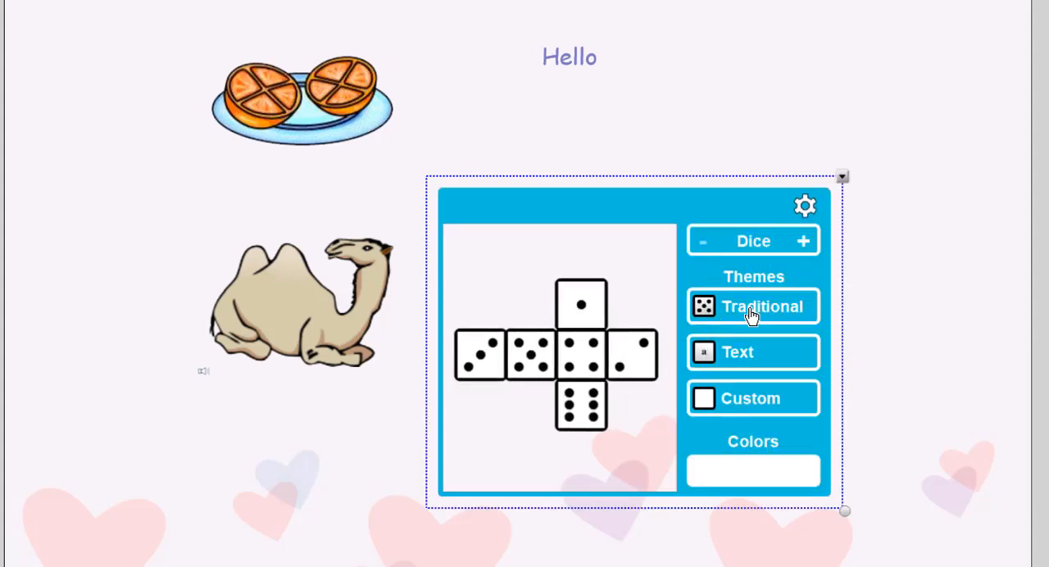
pyautogui.click(803, 244)
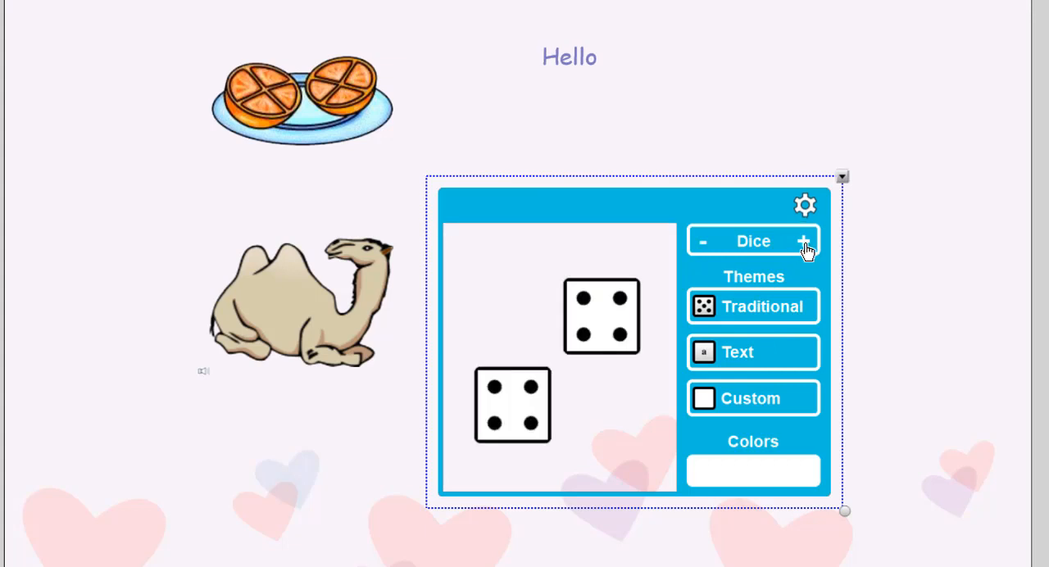
pyautogui.click(804, 244)
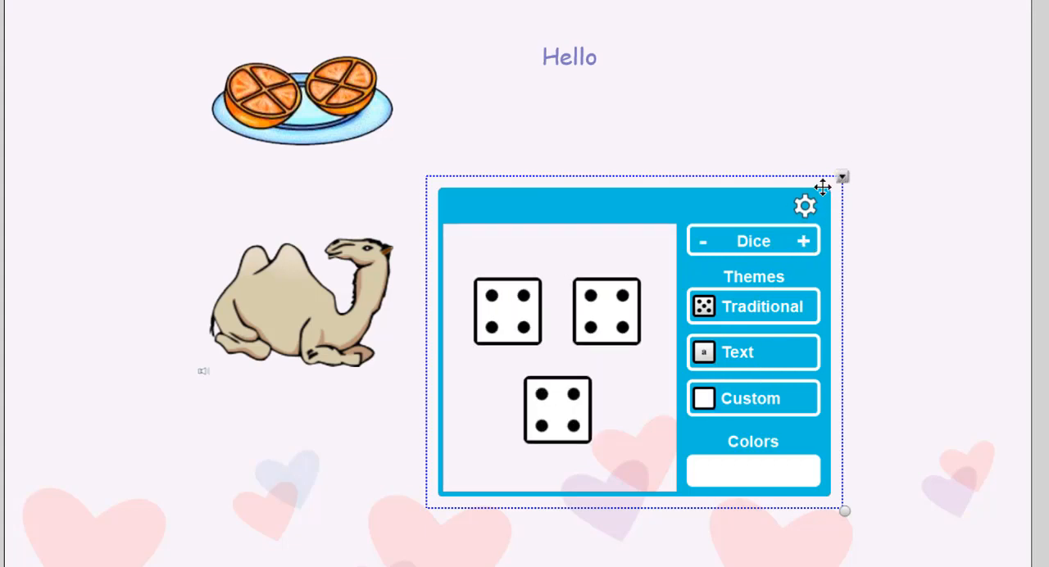
pyautogui.click(806, 207)
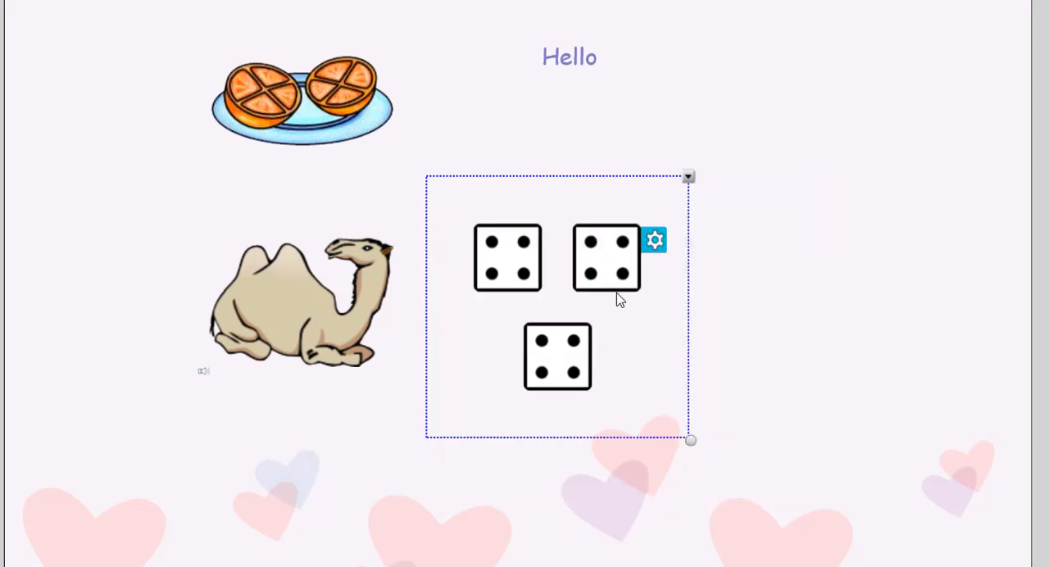
pyautogui.click(505, 272)
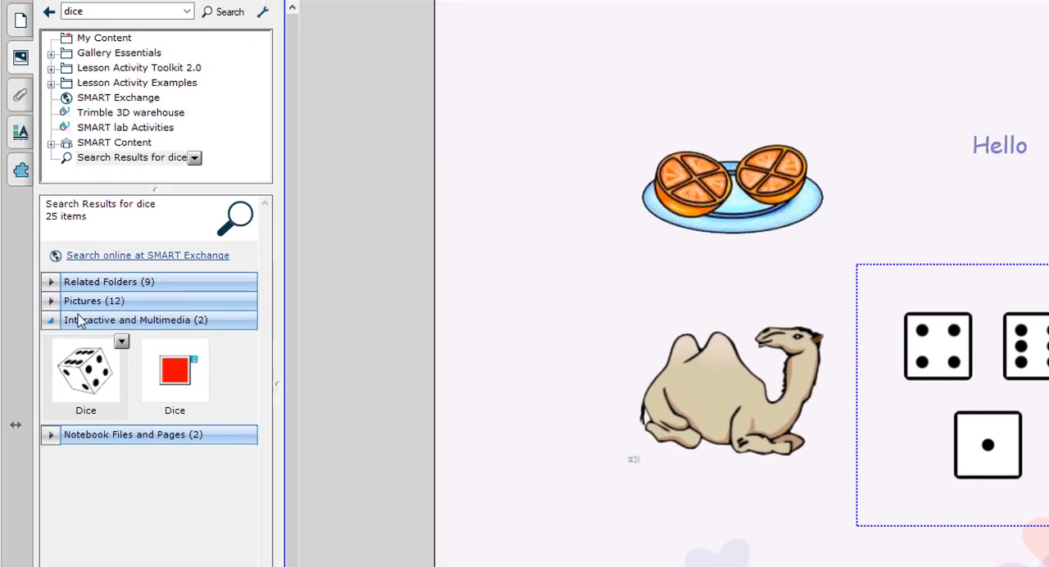
pyautogui.click(89, 320)
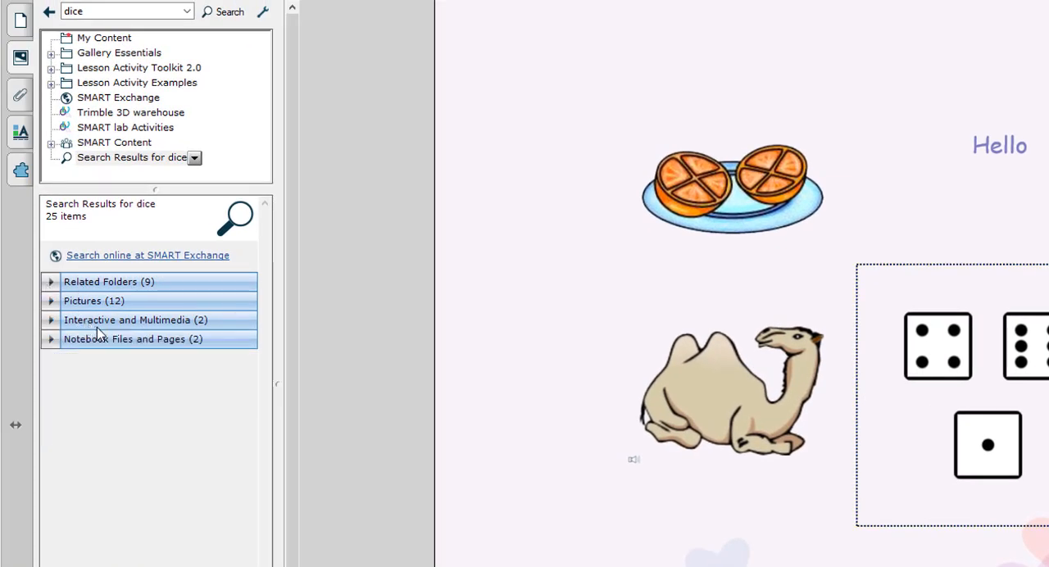